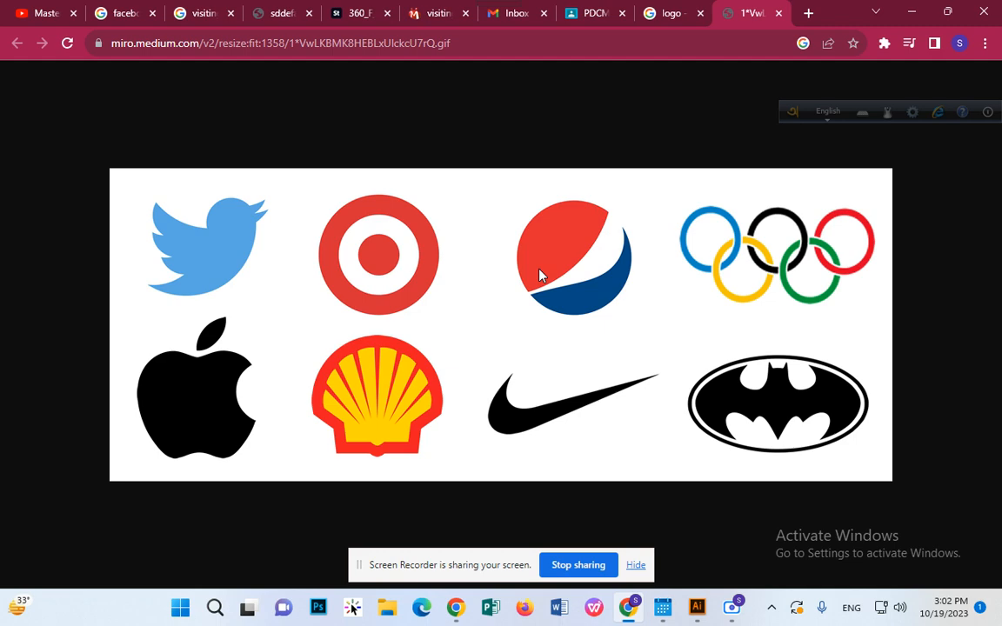
Switch to Illustrator and create a new 1000 x 1000 px document from the custom preset.
left_click(701, 616)
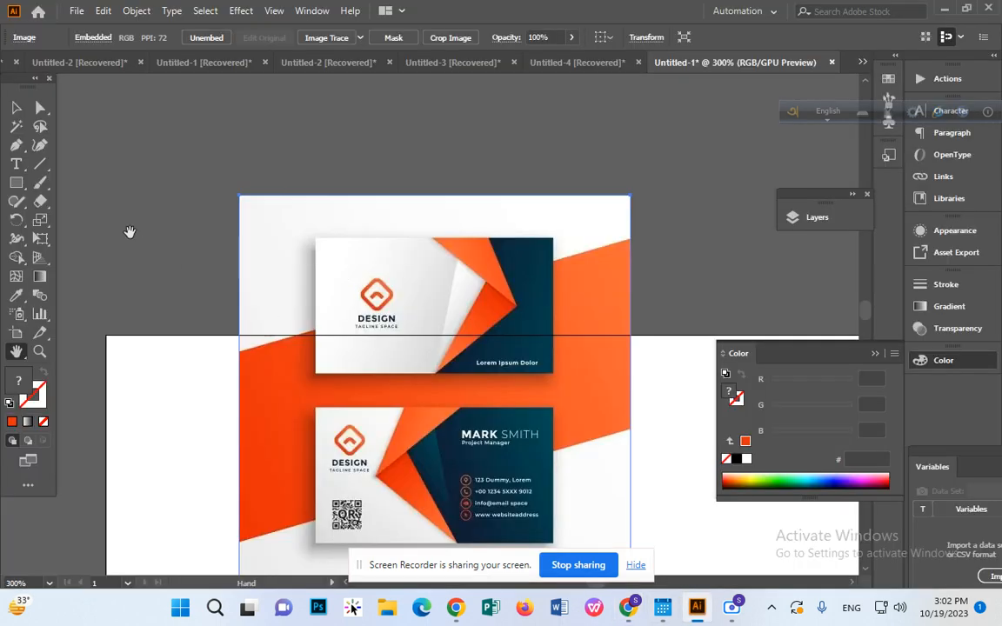
left_click(77, 11)
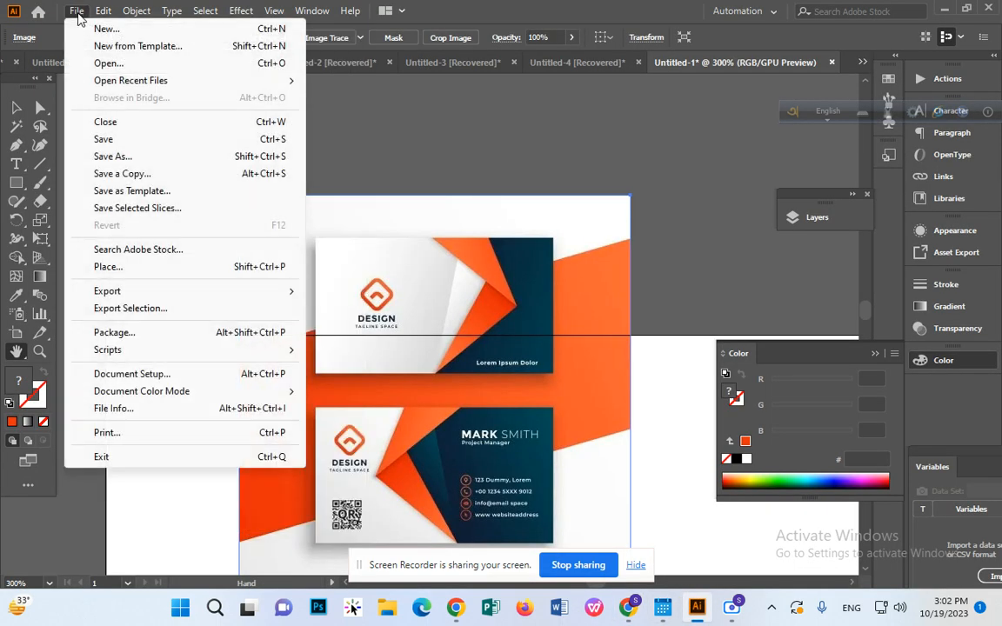
left_click(84, 30)
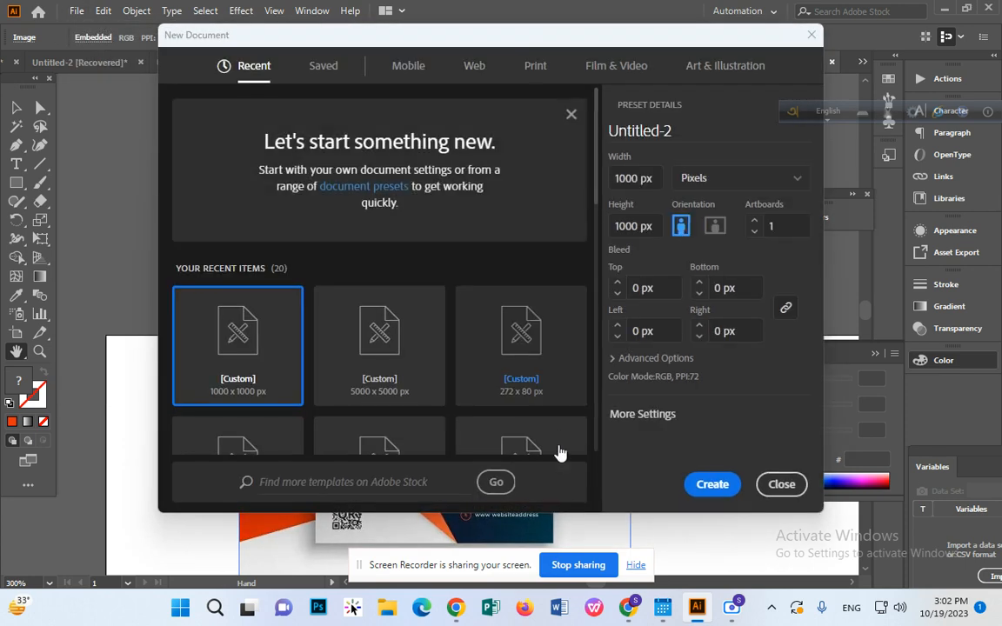
left_click(715, 491)
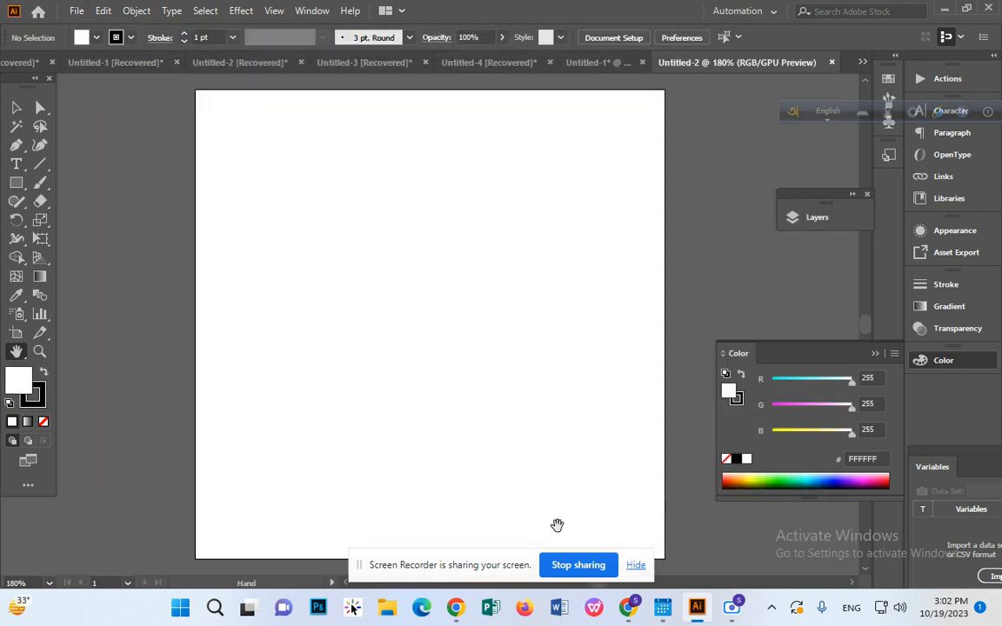
left_click_drag(494, 565, 767, 563)
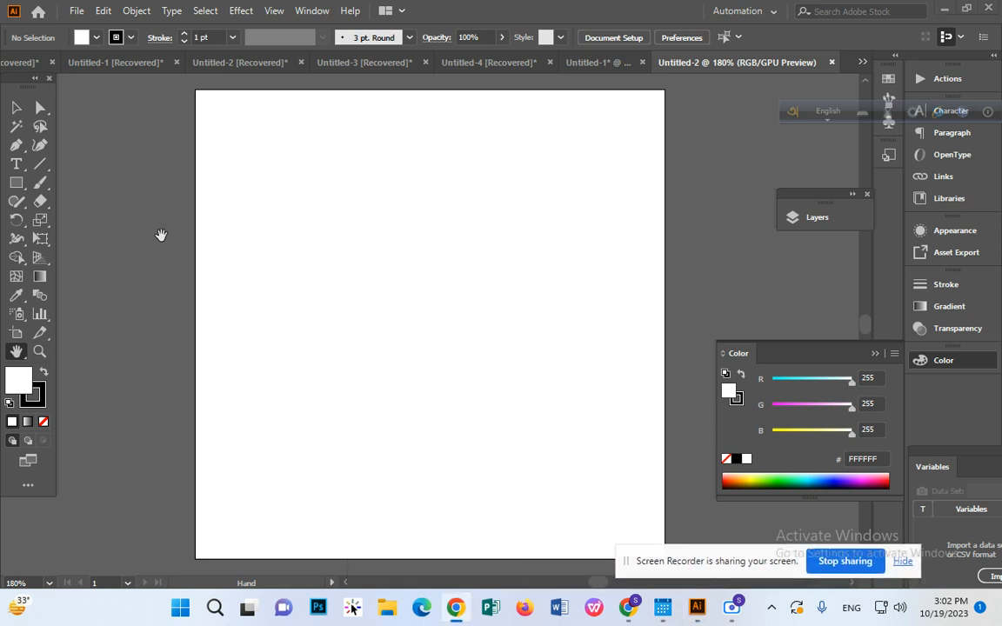
Copy the image of eight brand logos from the Chrome page and paste it into the new Illustrator document.
left_click(629, 607)
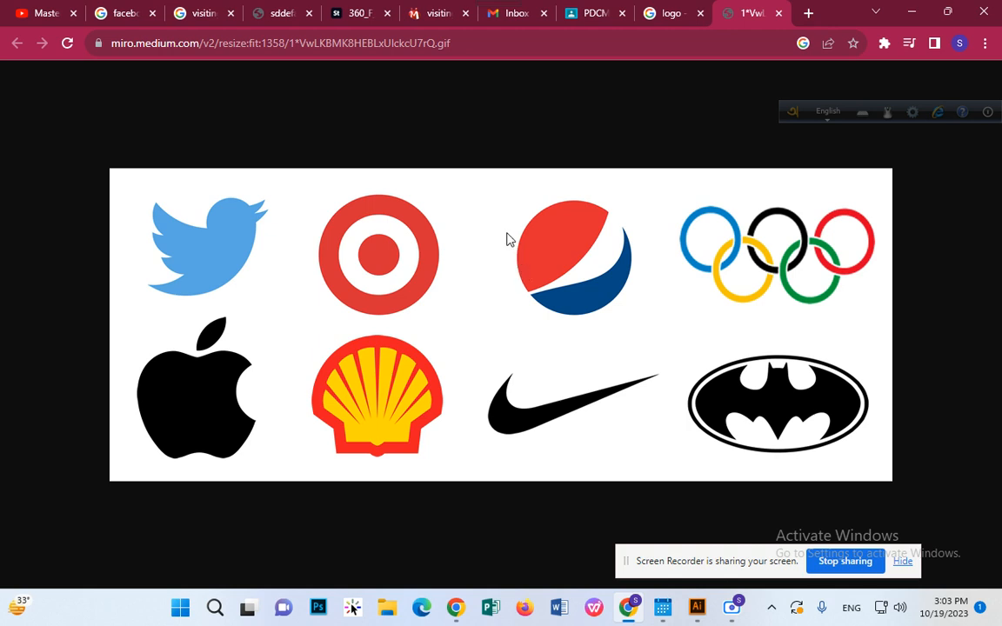
right_click(451, 203)
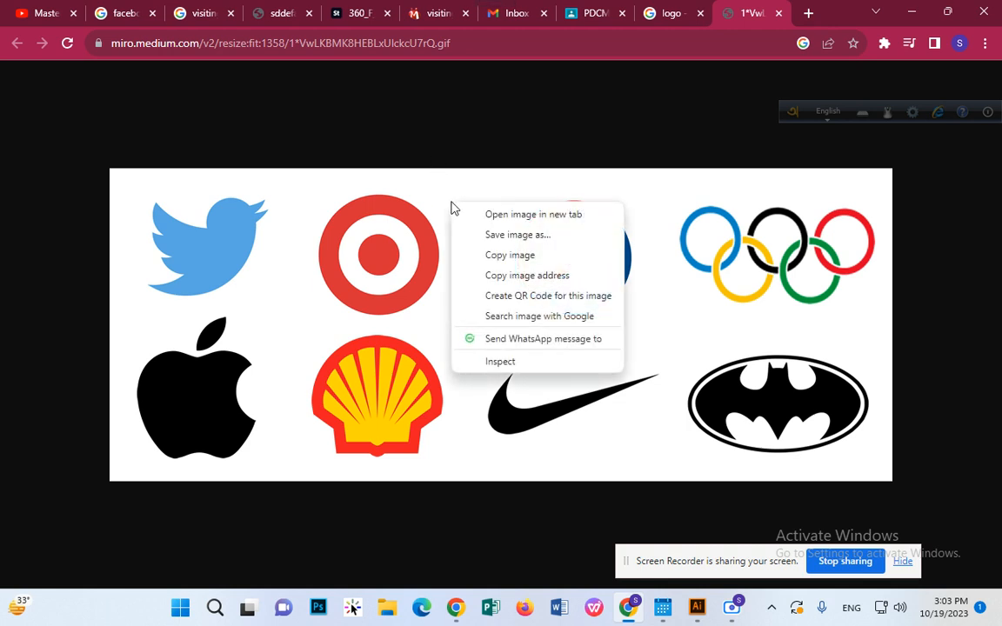
left_click(510, 257)
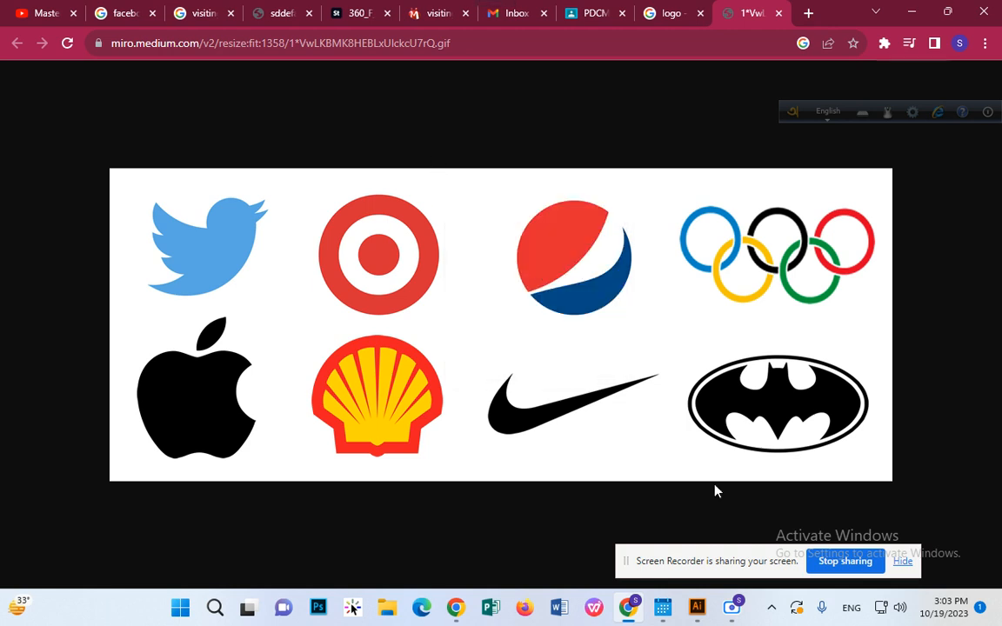
left_click(696, 609)
key("ctrl+v")
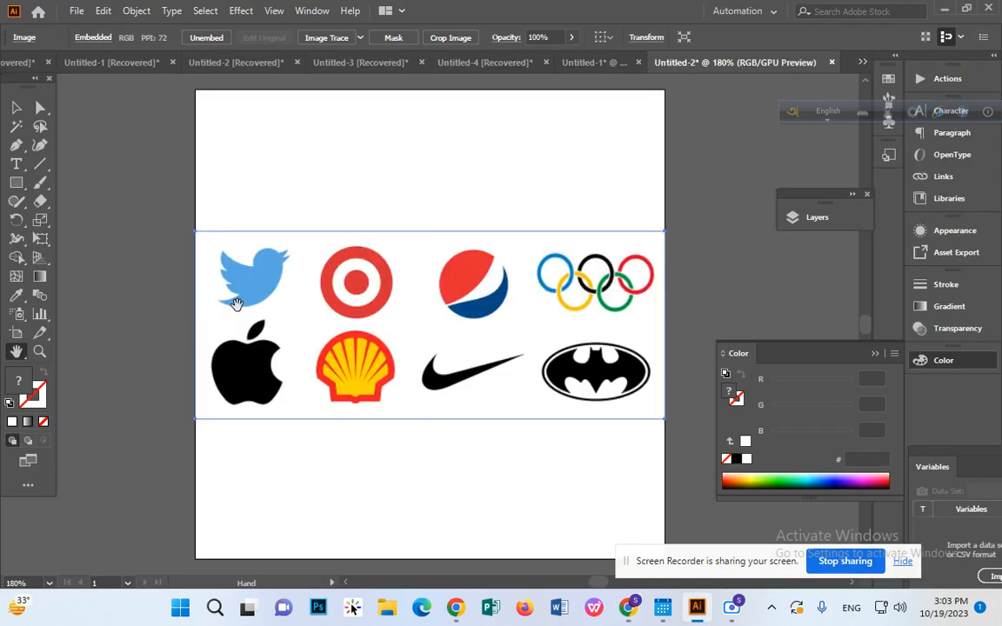
Deselect the pasted logo image using the Selection tool.
key("ctrl+plus")
key("ctrl+plus")
key("ctrl+plus")
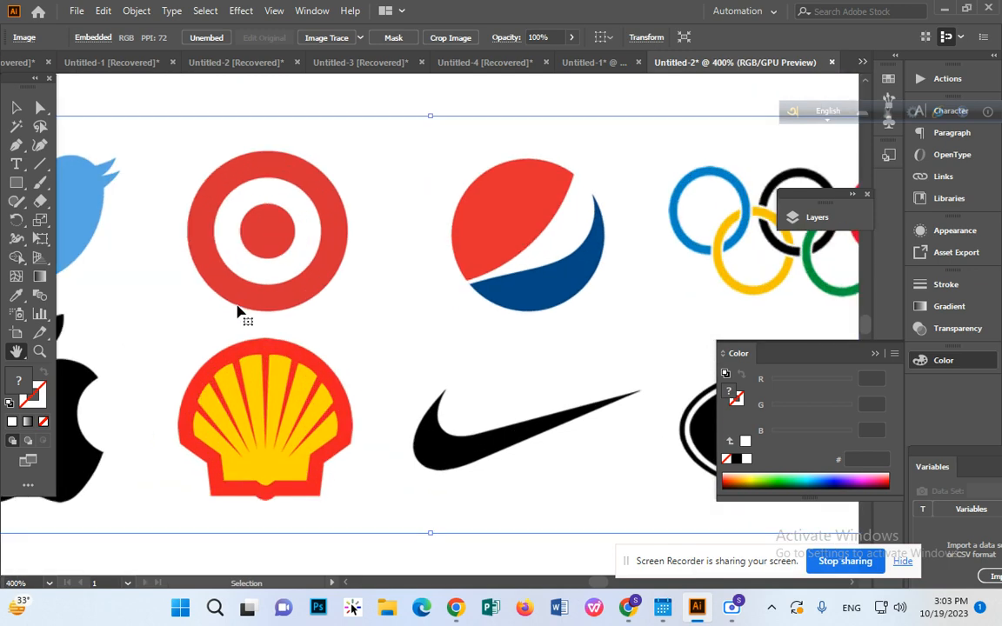
left_click_drag(598, 583, 587, 592)
scroll(521, 315, "down", 3)
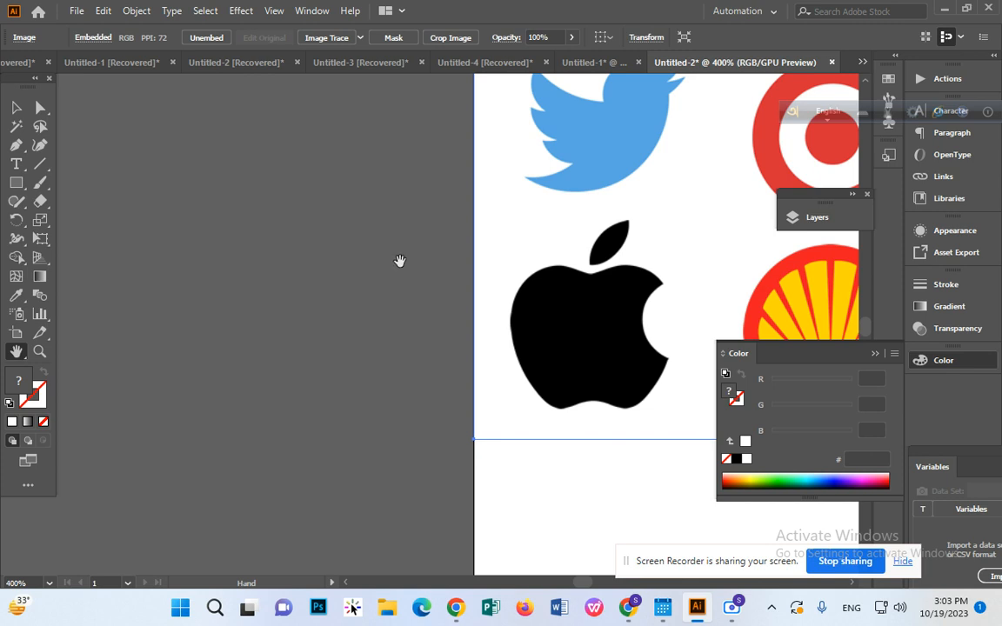
left_click(15, 107)
left_click(153, 146)
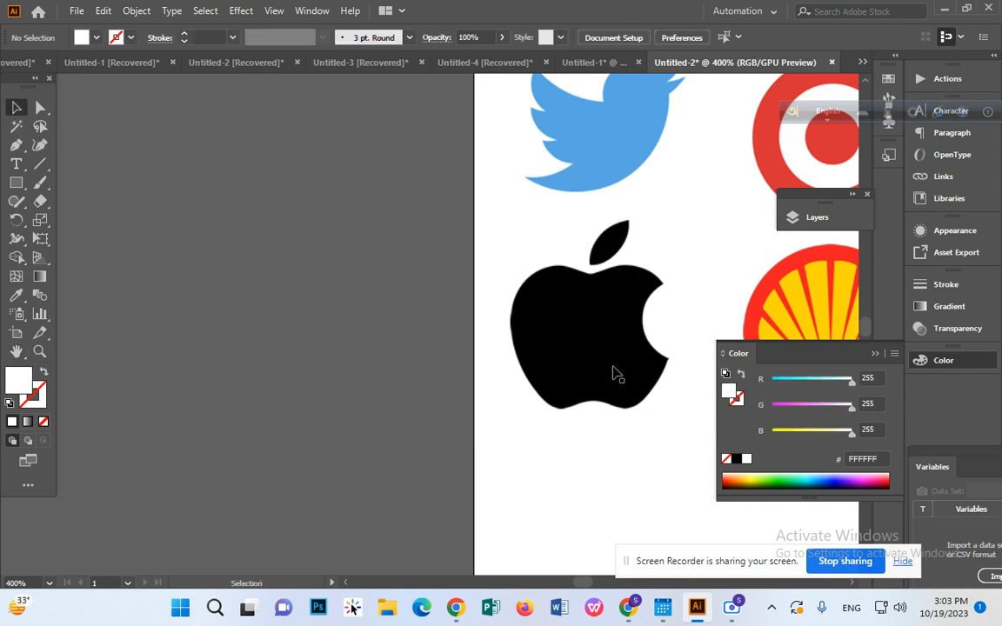
key("ctrl+equal")
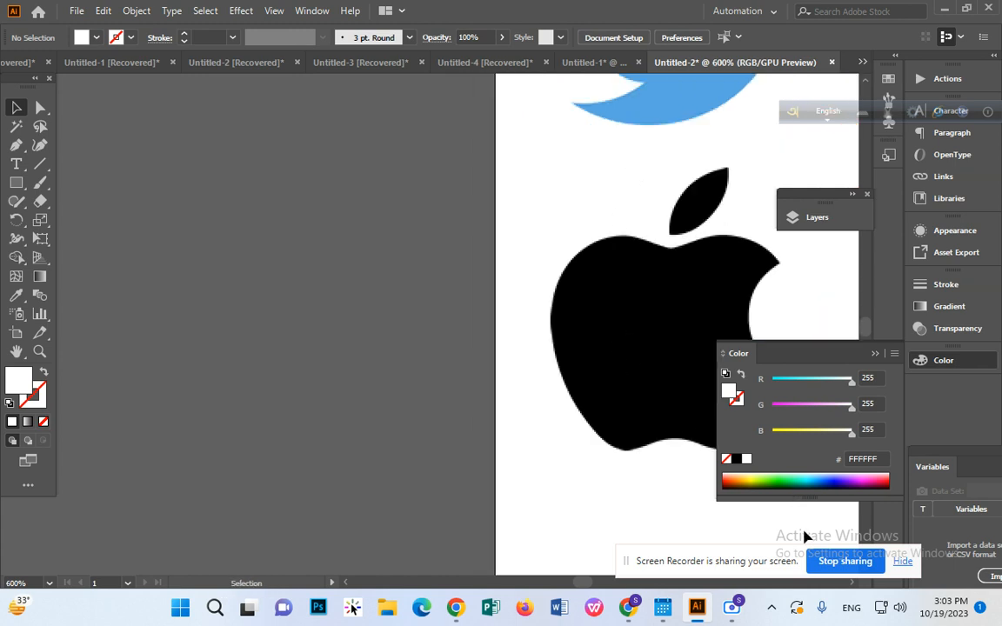
left_click_drag(780, 563, 852, 568)
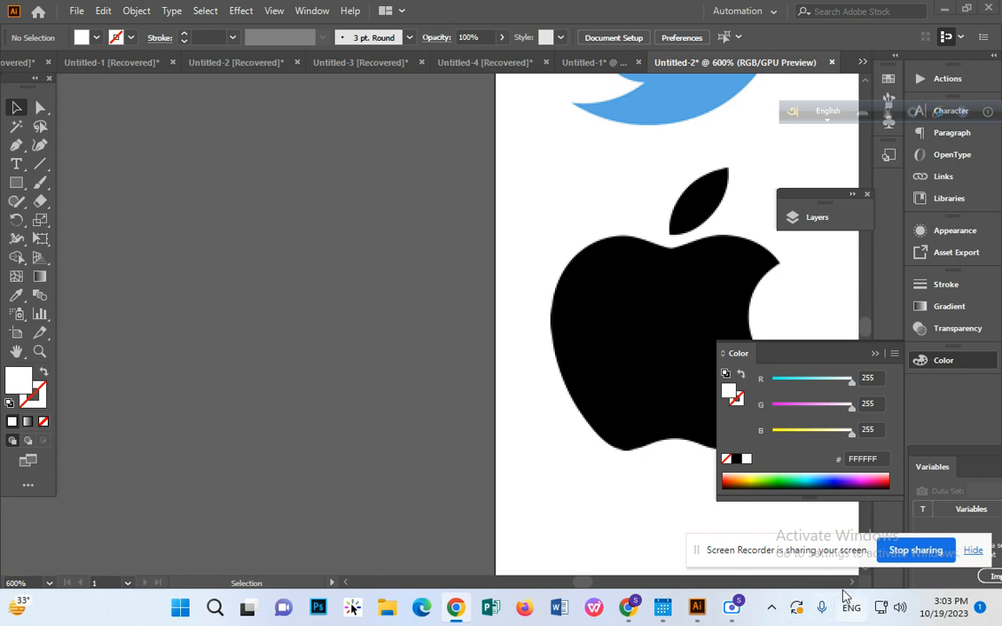
left_click(853, 582)
left_click(852, 583)
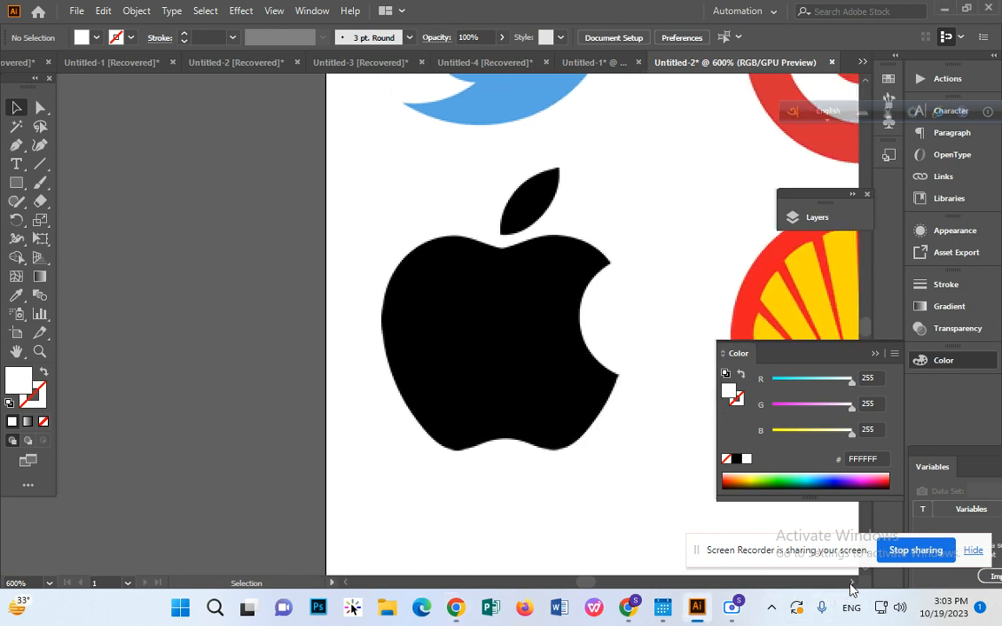
Activate the Pen tool and set a red FF0303 stroke with no fill for tracing.
key("p")
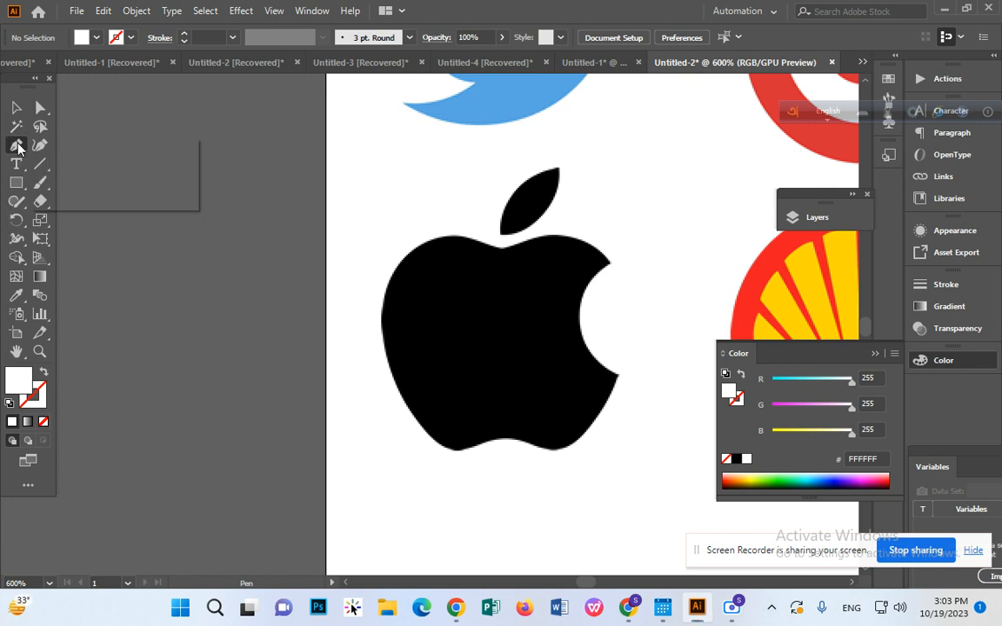
left_click(18, 145)
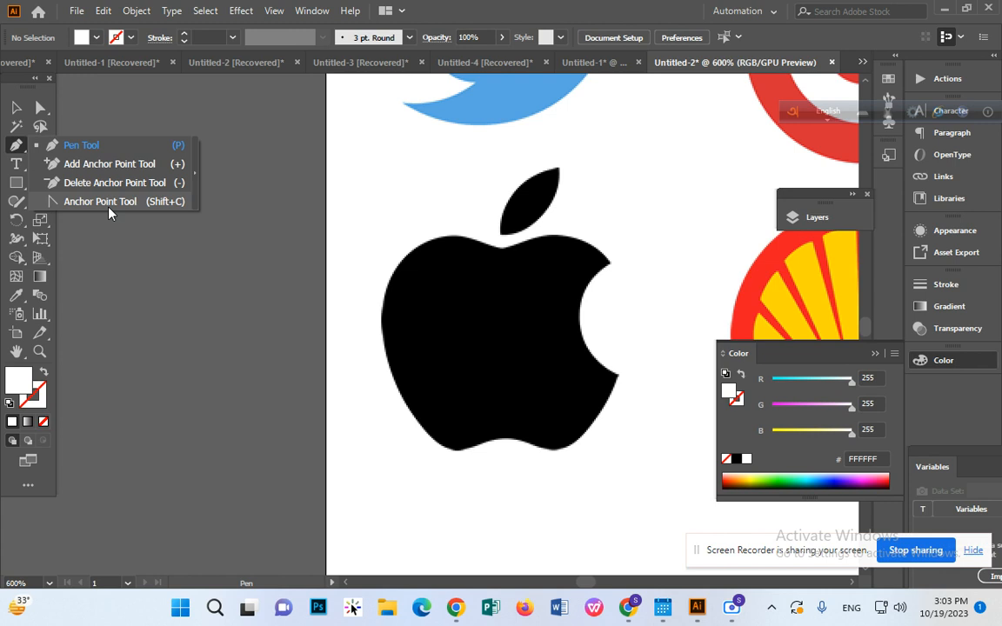
left_click(96, 146)
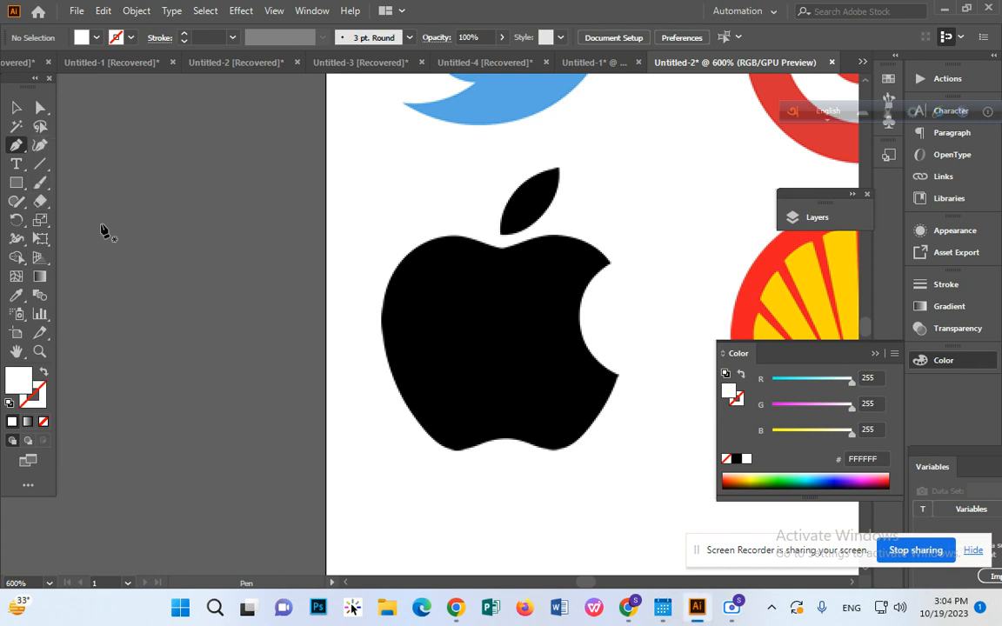
left_click(8, 404)
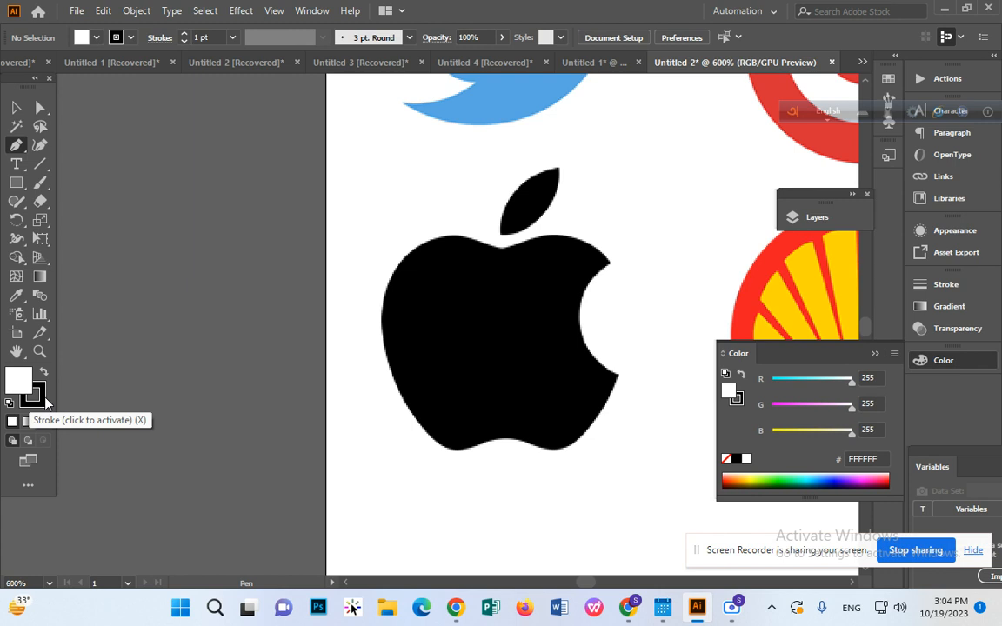
double_click(45, 400)
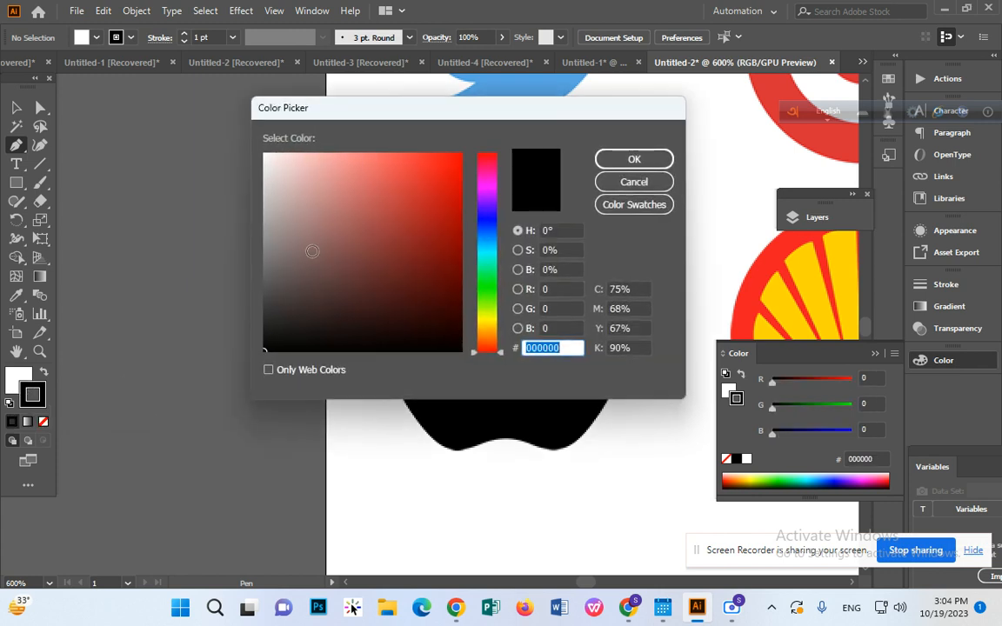
left_click(460, 154)
left_click(606, 159)
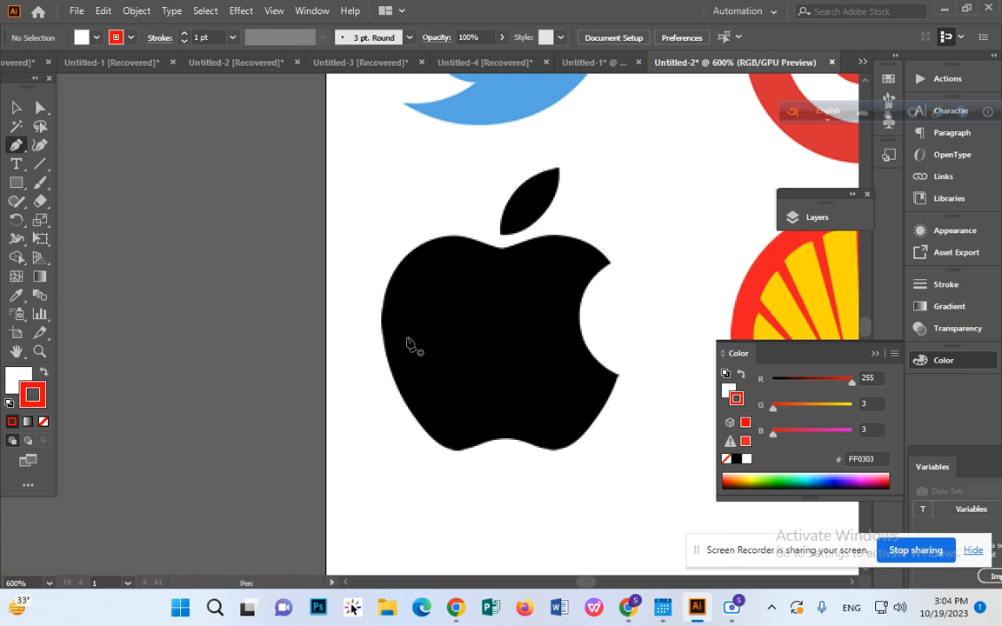
left_click(14, 377)
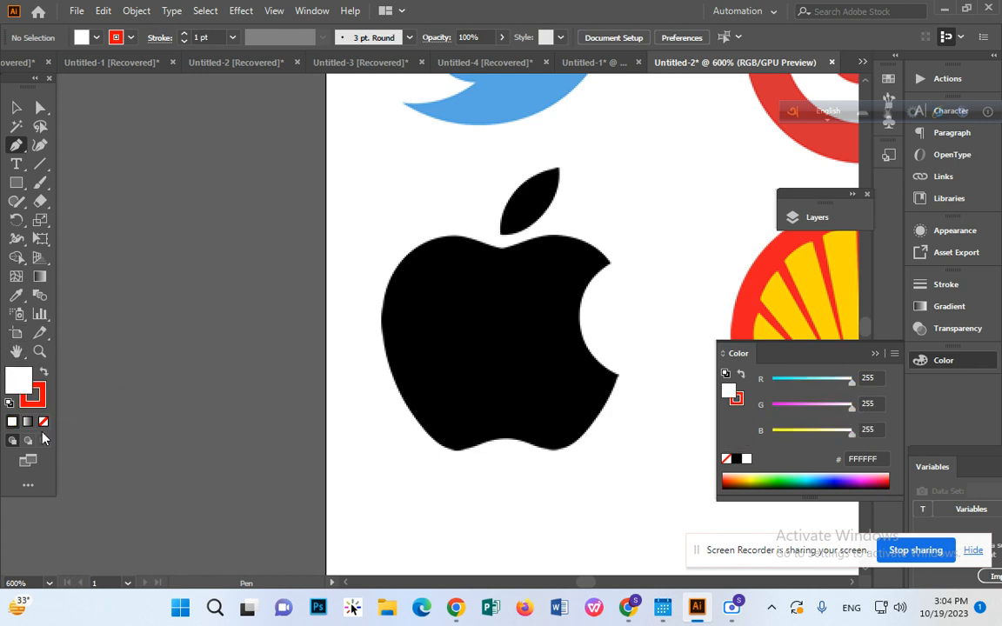
left_click(43, 424)
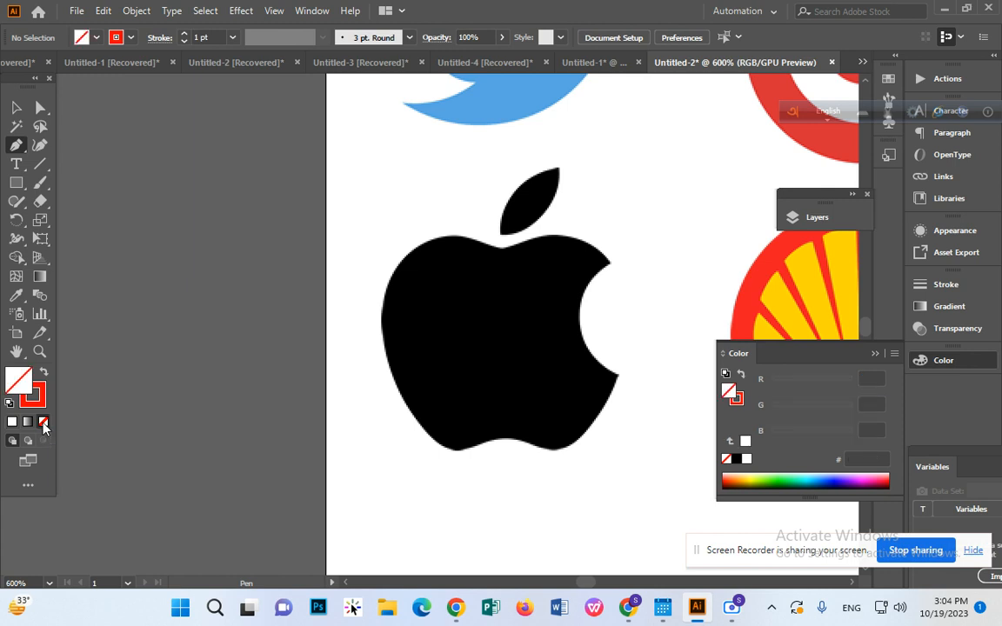
Trace a curve from the upper tip of the apple's bite to the right lobe's crest, removing the end anchor's outgoing handle.
key("ctrl+equal")
key("ctrl+equal")
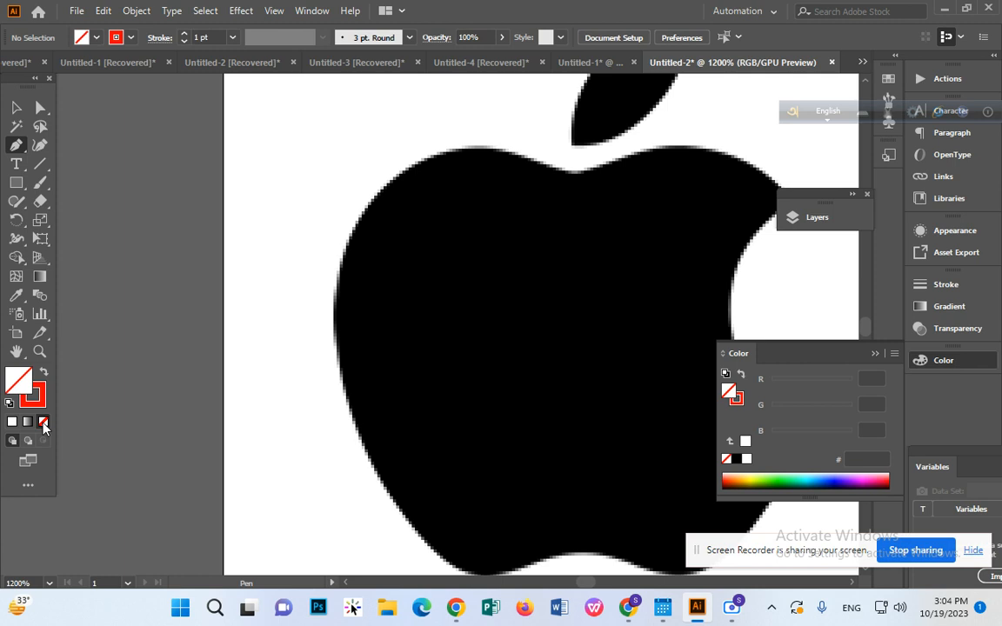
key("ctrl+minus")
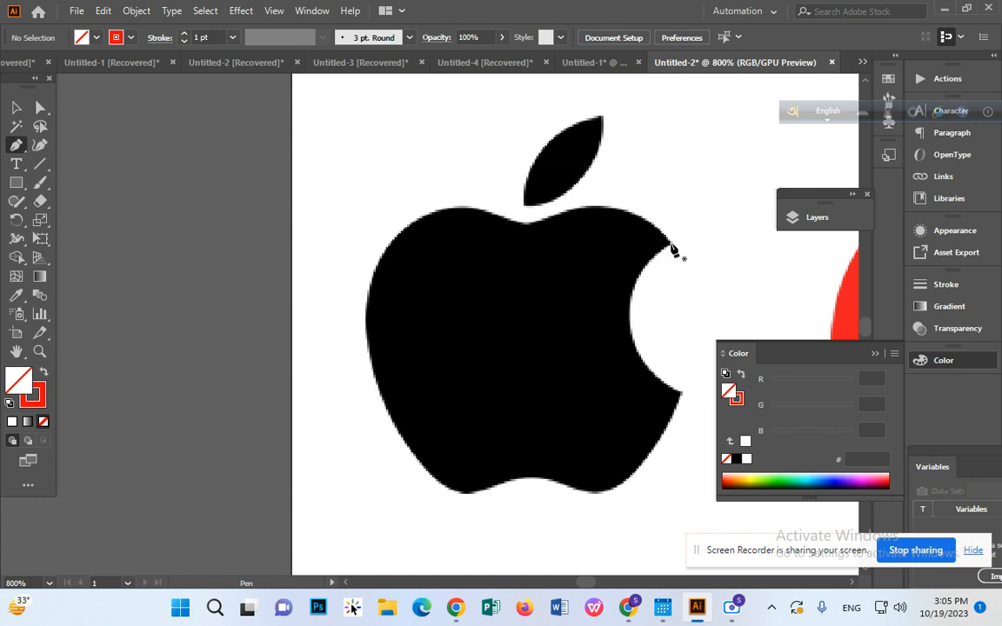
left_click(669, 243)
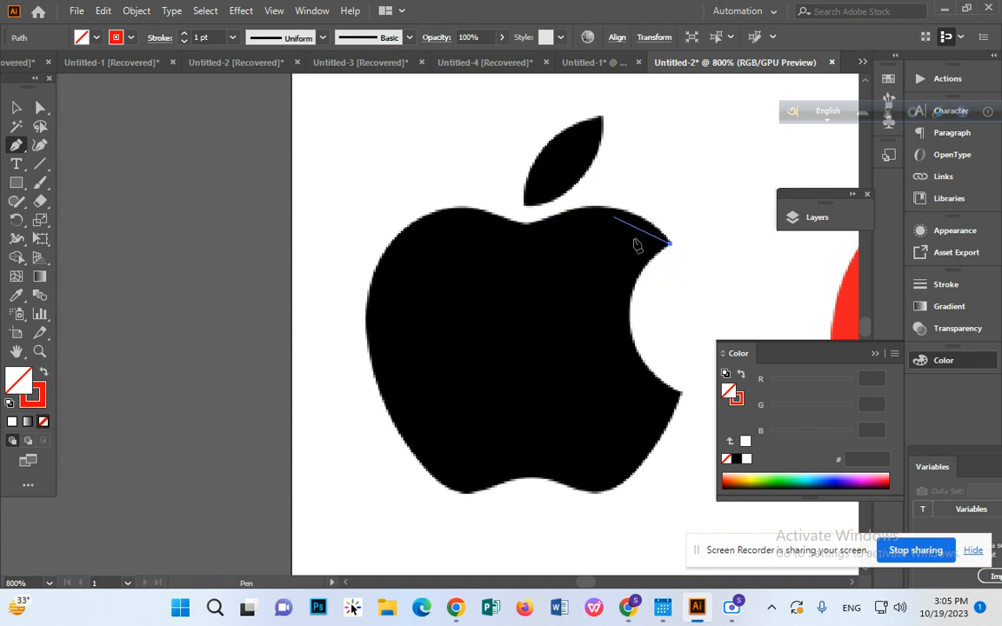
left_click_drag(671, 301, 593, 215)
left_click_drag(590, 213, 564, 206)
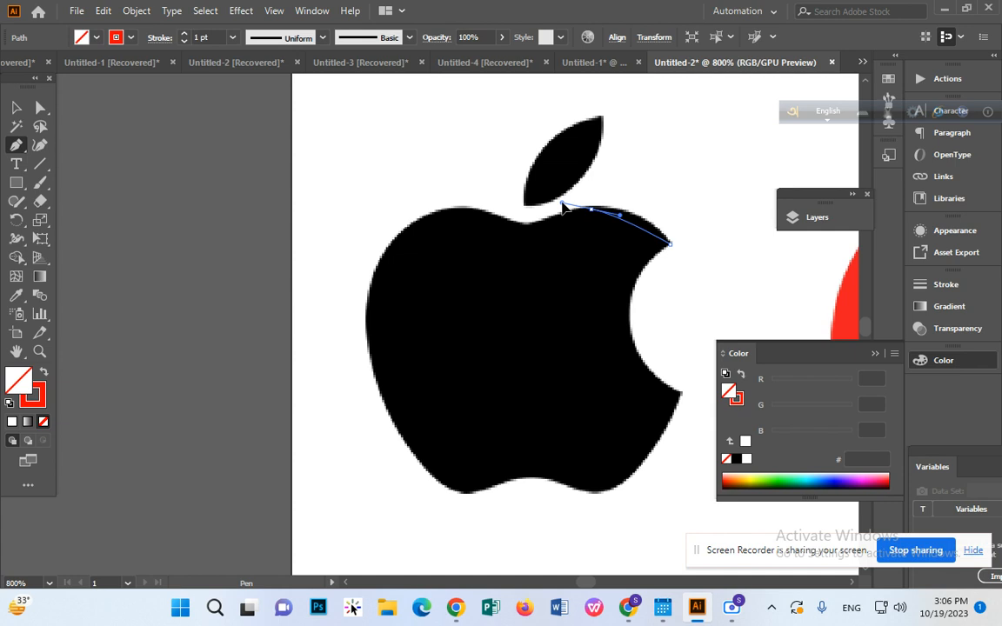
left_click_drag(564, 207, 536, 218)
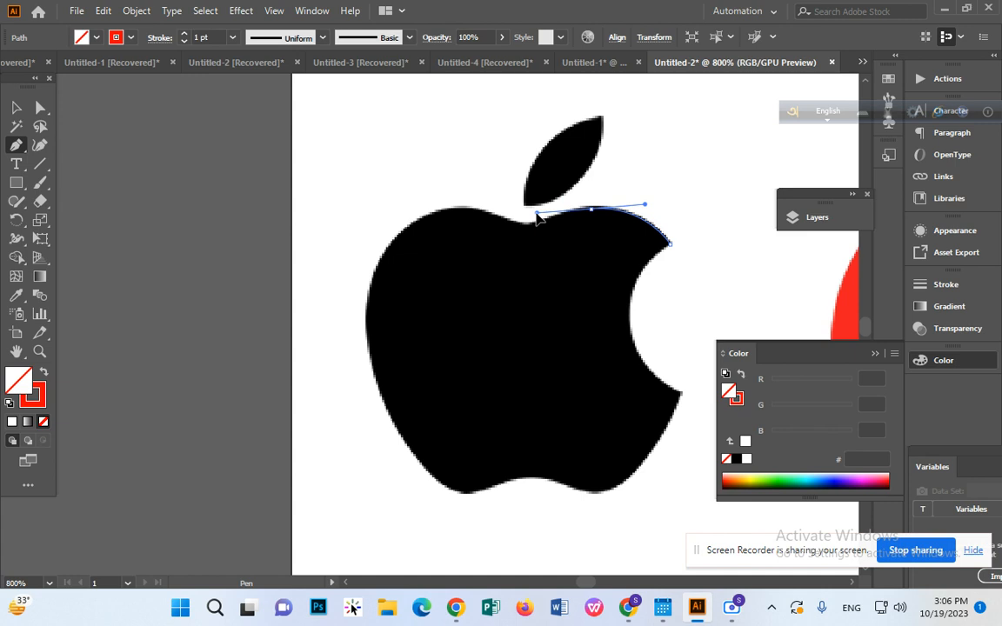
left_click_drag(537, 218, 539, 218)
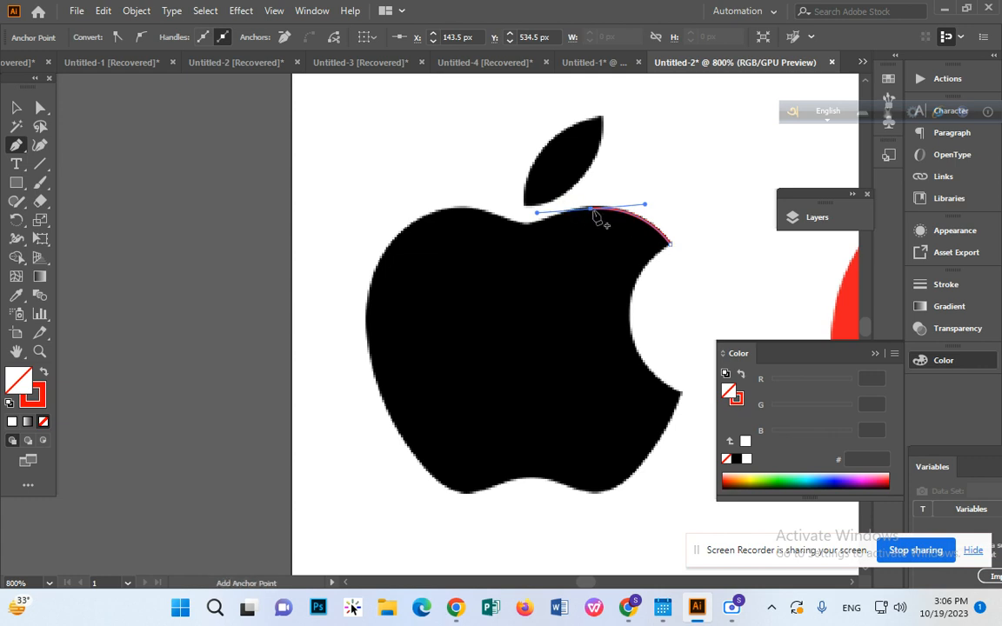
left_click(590, 208)
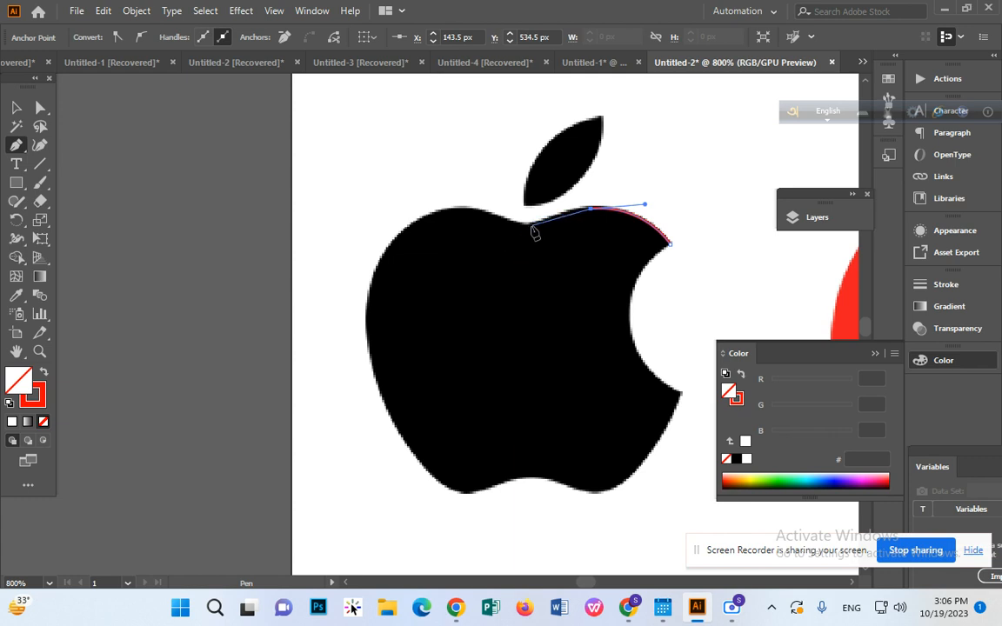
Continue the red path along the apple's upper edge through the dip beneath the leaf to the start of the left lobe.
left_click_drag(532, 226, 489, 249)
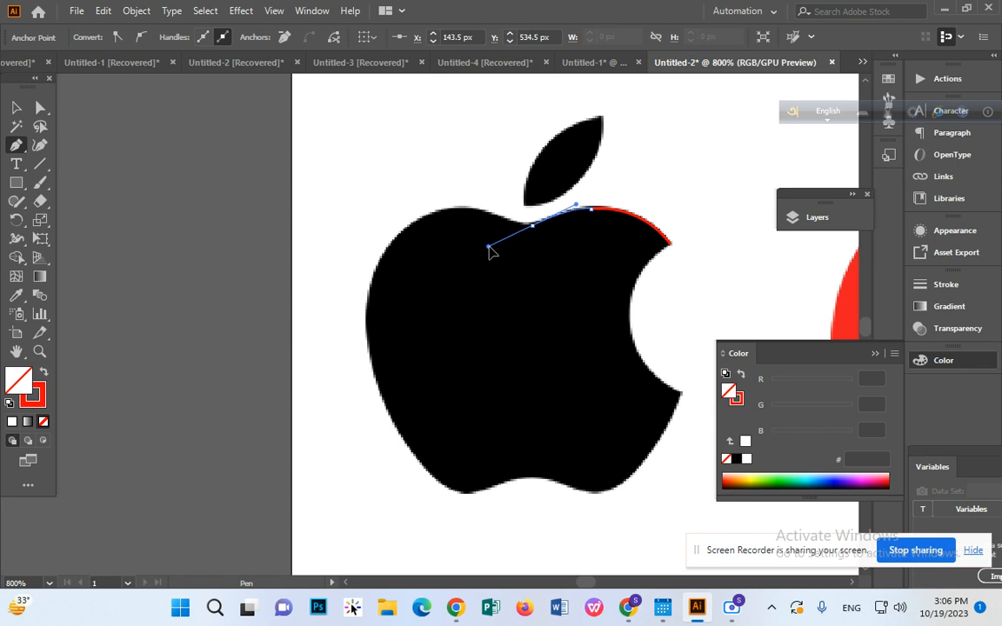
left_click_drag(489, 252, 487, 243)
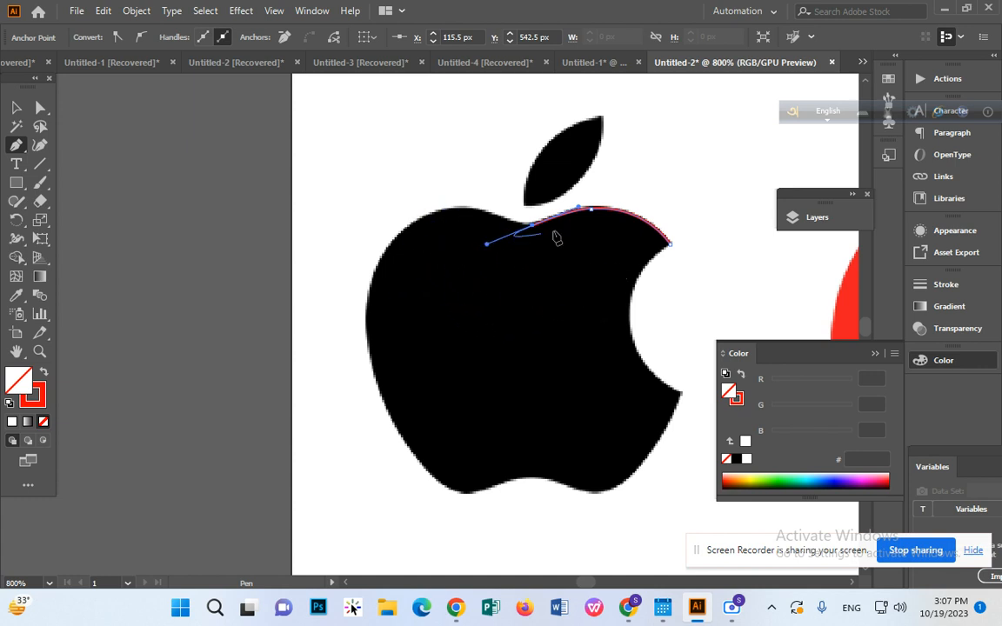
left_click(532, 226)
key("ctrl+plus")
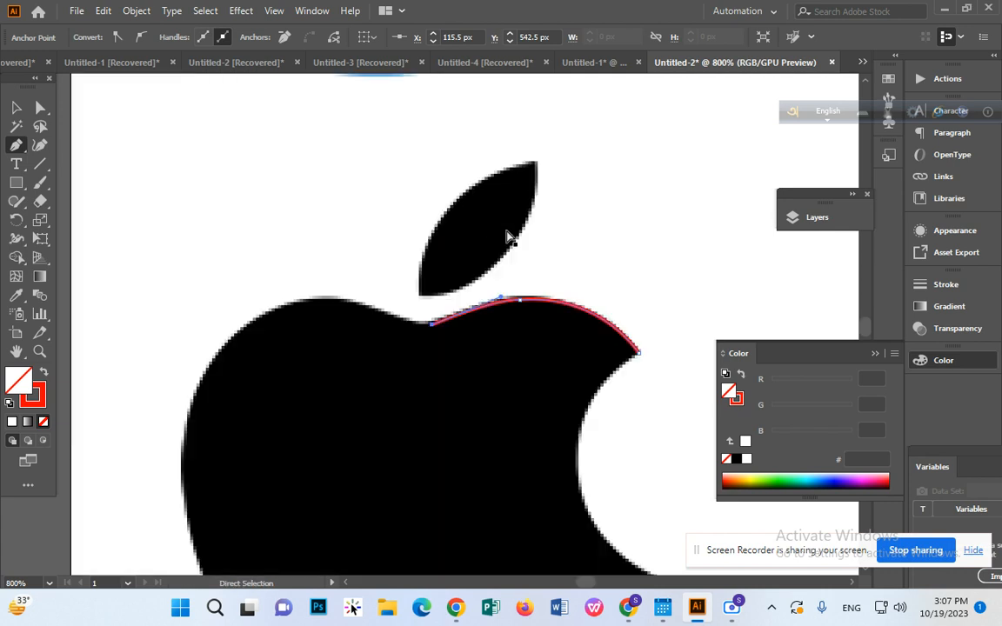
left_click(430, 323)
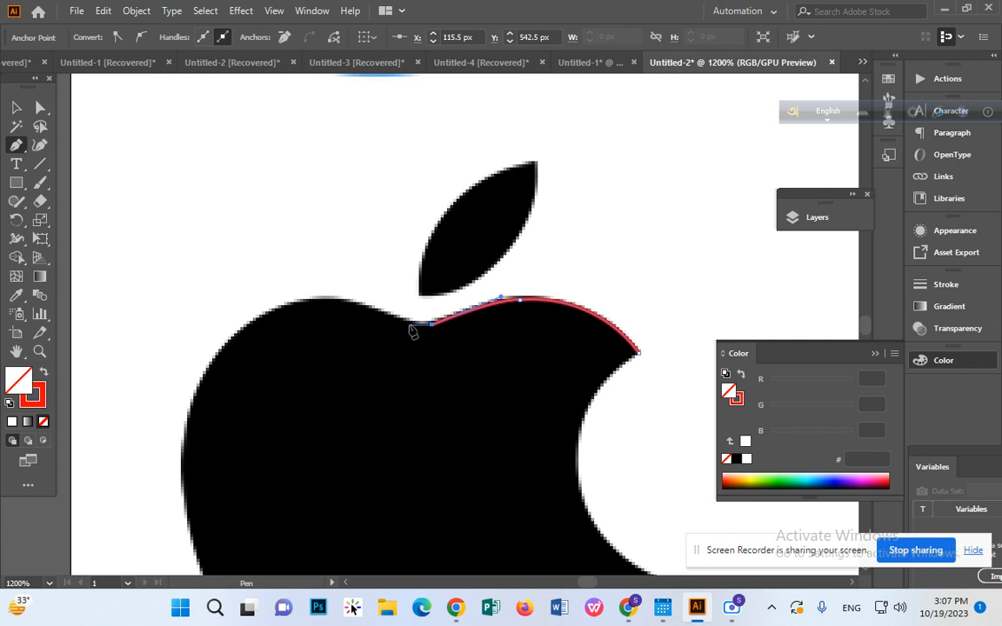
mouse_move(431, 323)
left_mouse_down()
mouse_move(435, 366)
mouse_move(353, 302)
mouse_move(354, 310)
left_mouse_up()
key("ctrl+plus")
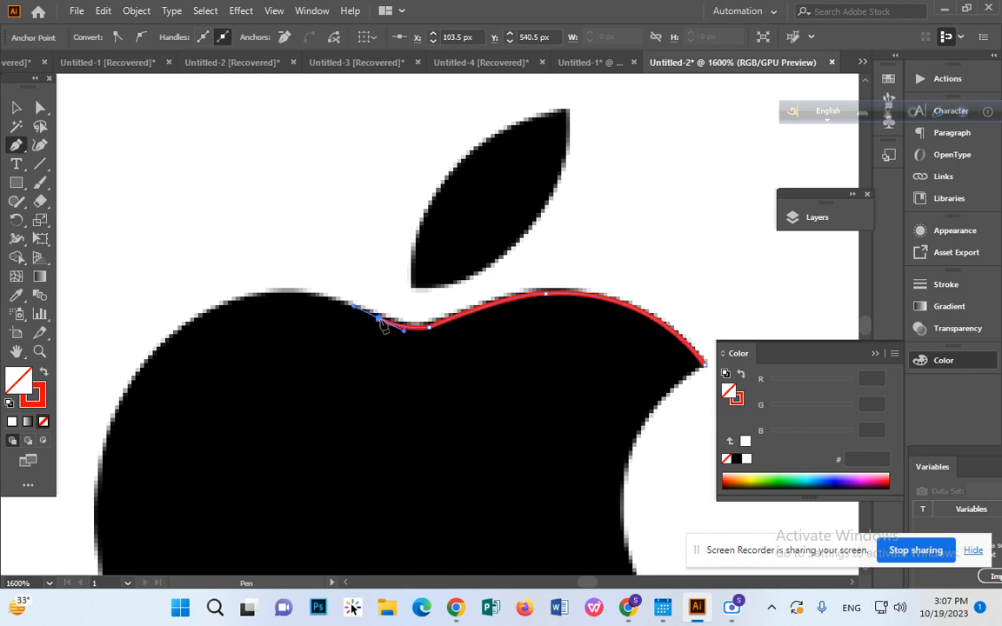
Continue the red path over the left lobe's crest and down to the apple's left side, removing each anchor's outgoing handle.
left_click(380, 319)
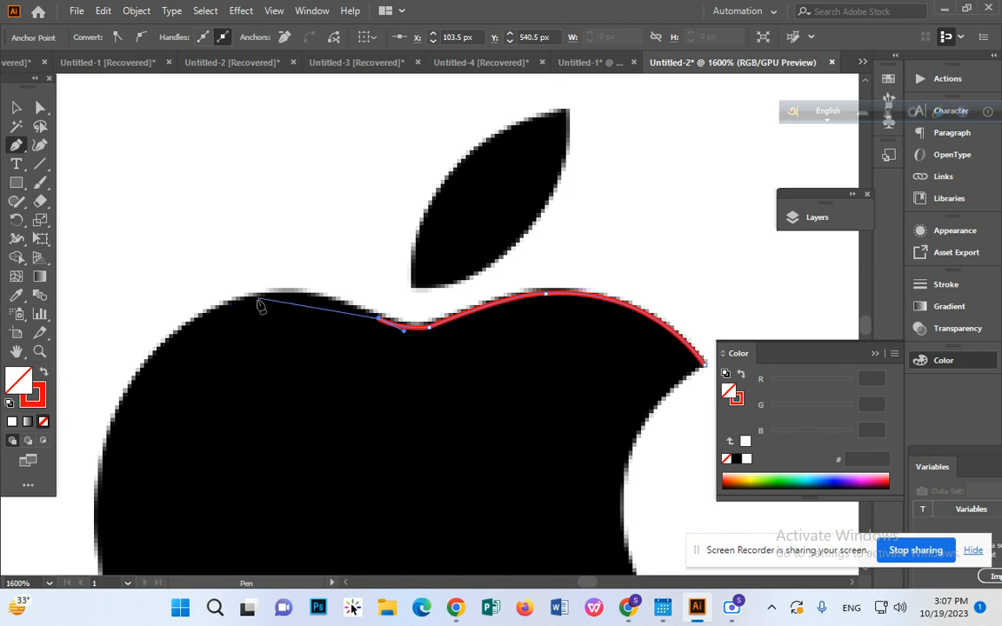
left_click_drag(258, 299, 205, 321)
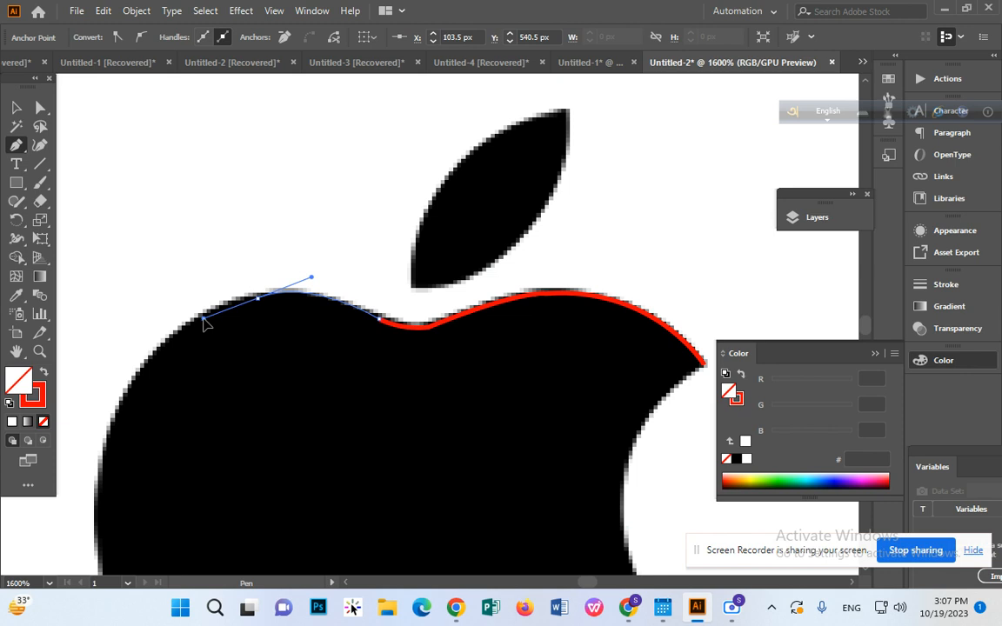
mouse_move(202, 322)
left_mouse_down()
mouse_move(184, 298)
mouse_move(192, 313)
left_mouse_up()
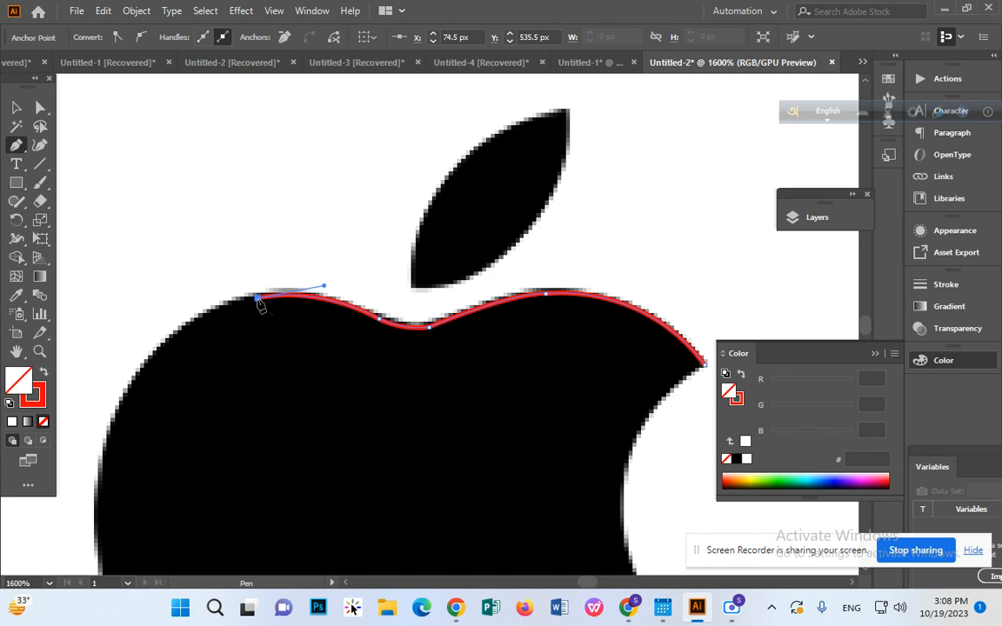
scroll(261, 303, "down", 3)
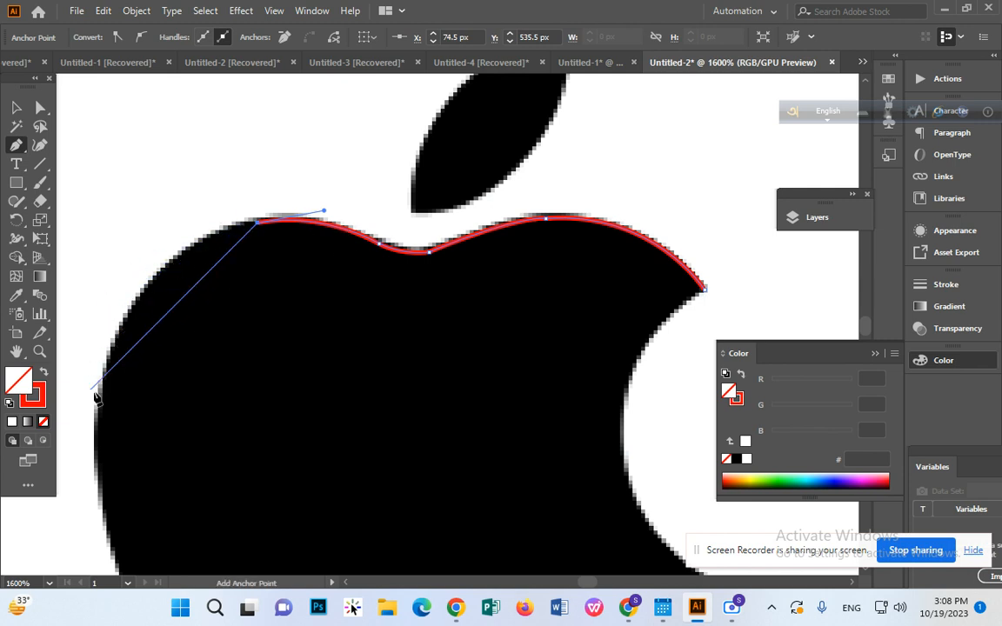
mouse_move(103, 386)
left_mouse_down()
mouse_move(85, 447)
mouse_move(85, 520)
left_mouse_up()
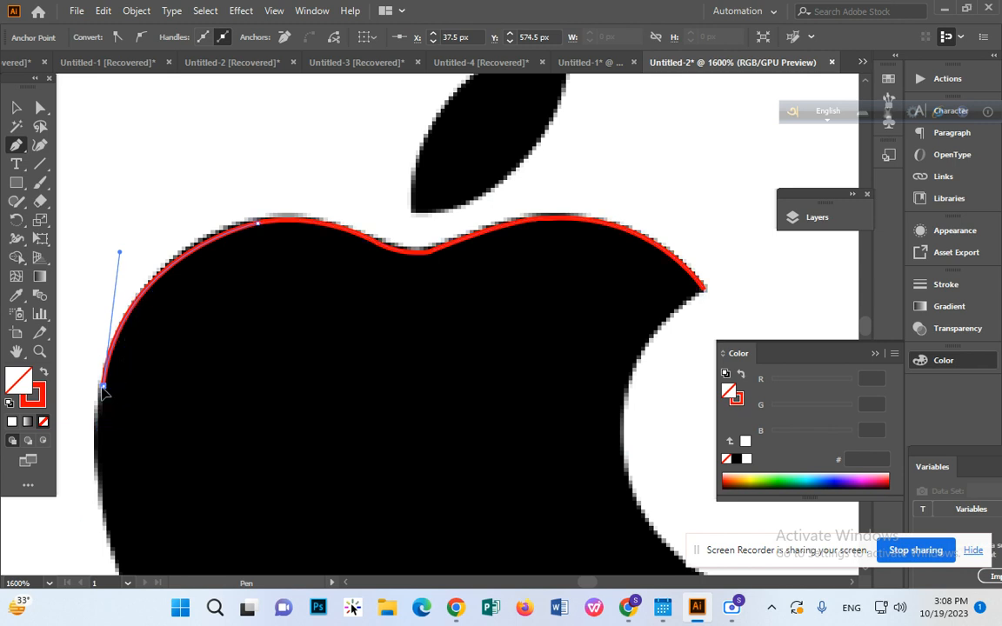
Trace the apple's left side down to the lowest point of the lower-left lobe with curved segments.
scroll(109, 374, "down", 5)
scroll(131, 226, "down", 1)
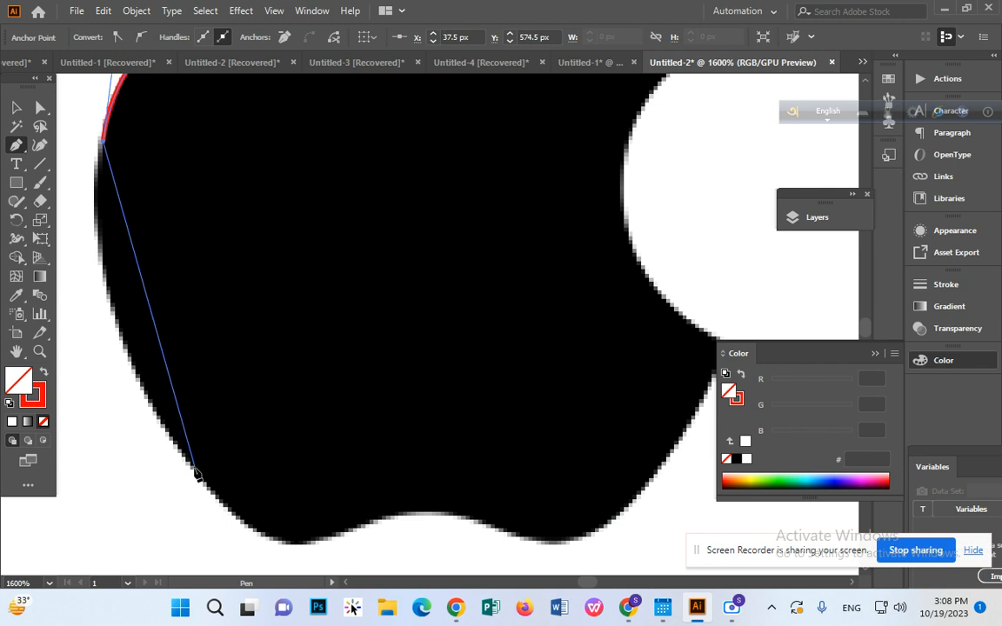
left_click_drag(194, 469, 311, 580)
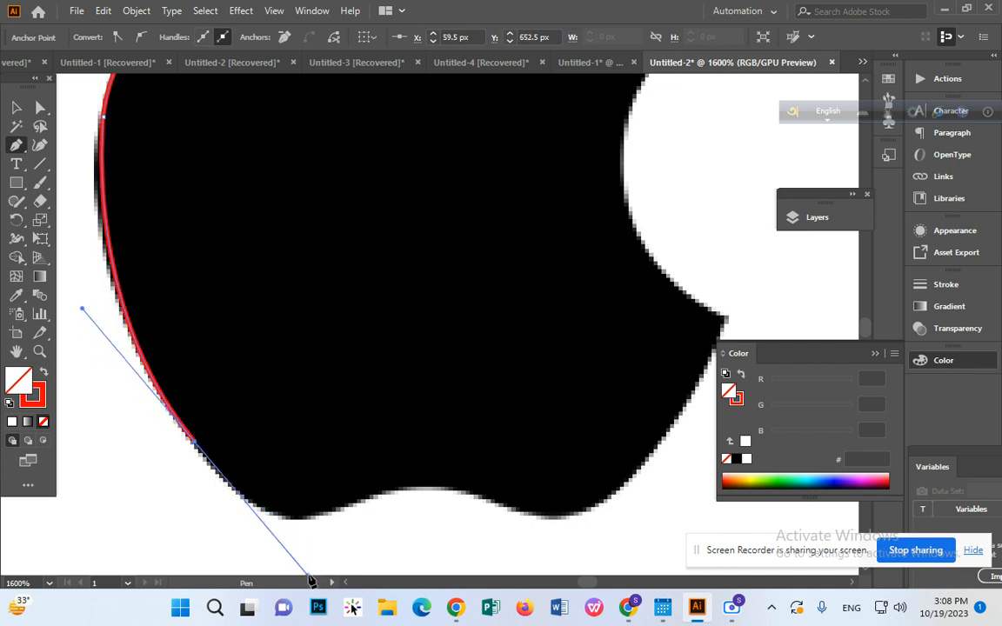
left_click(196, 443)
left_click_drag(290, 518, 345, 535)
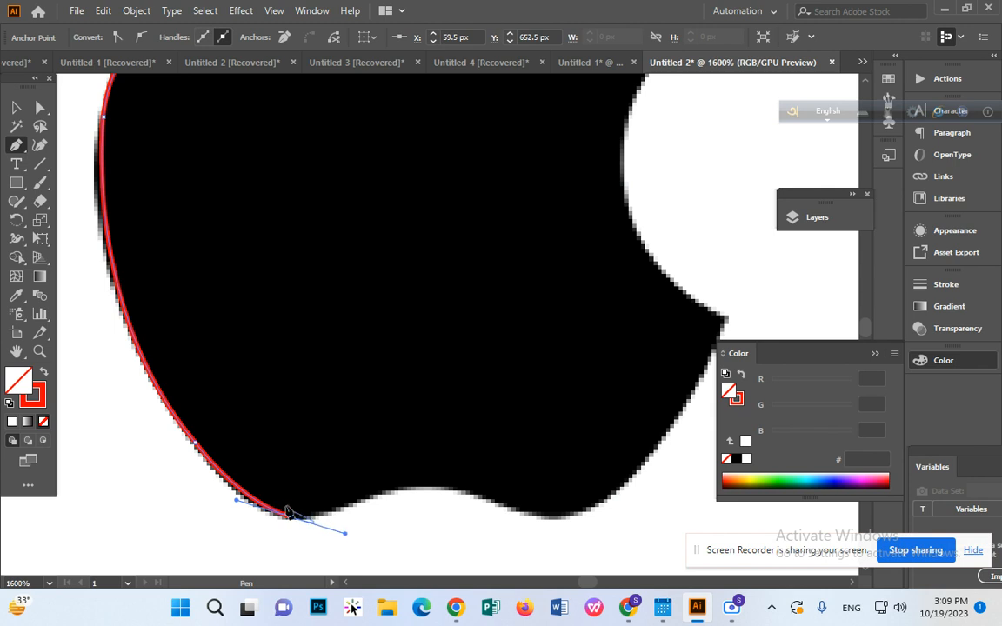
Trace the dip in the apple's lower edge to the start of the lower-right lobe, removing each end anchor's outgoing handle.
mouse_move(291, 518)
left_mouse_down()
mouse_move(342, 525)
mouse_move(391, 493)
mouse_move(320, 525)
mouse_move(394, 489)
mouse_move(389, 513)
mouse_move(389, 492)
mouse_move(407, 476)
mouse_move(469, 462)
left_mouse_up()
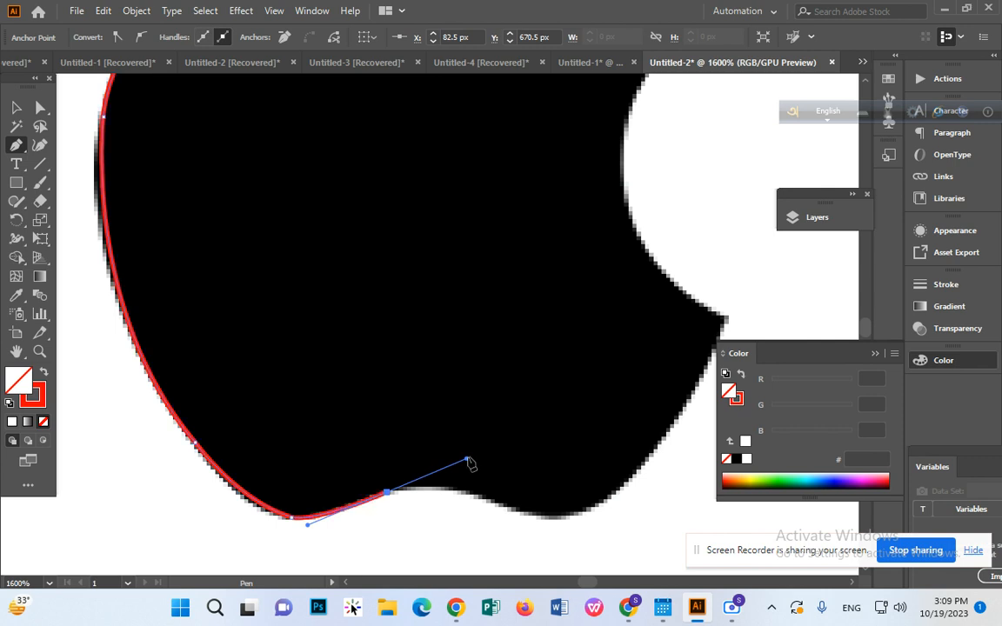
left_click(388, 493)
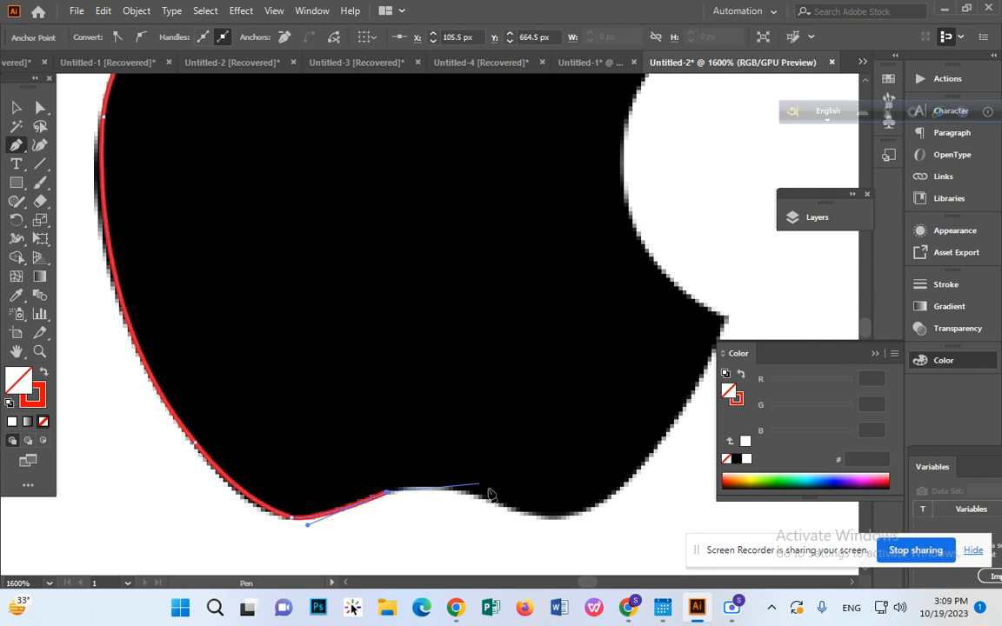
left_click_drag(504, 505, 566, 539)
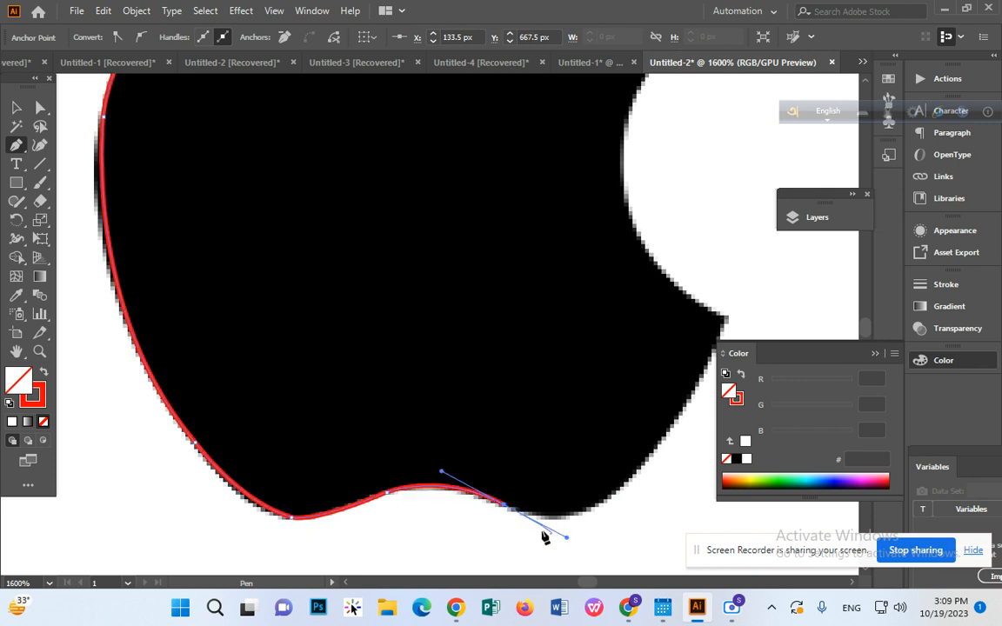
left_click(504, 505)
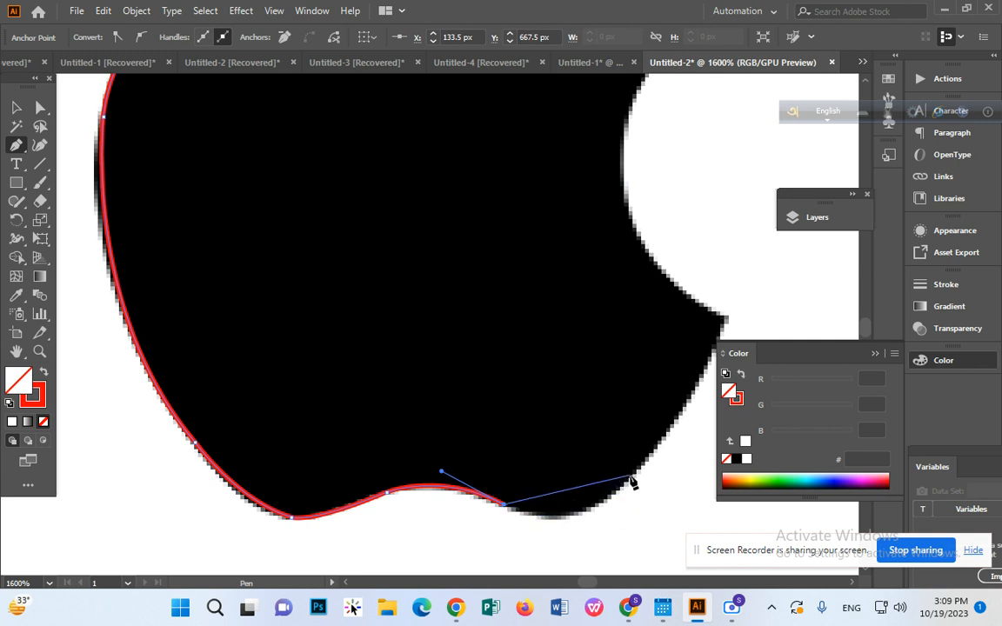
Trace around the lower-right lobe and up to the bite's lower tip, removing the tip anchor's outgoing handle.
left_click_drag(633, 472, 700, 398)
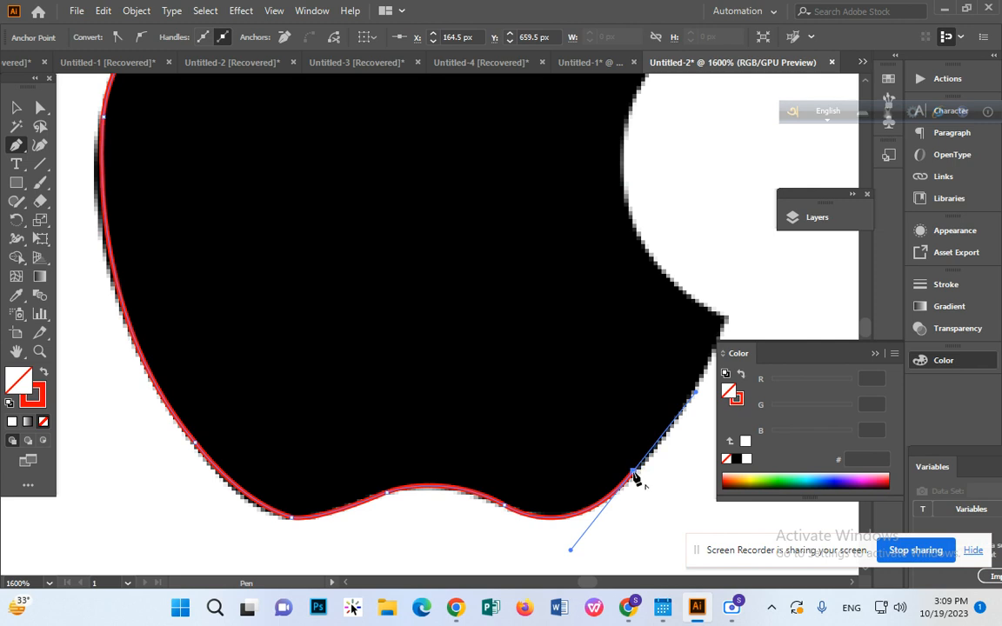
left_click_drag(634, 472, 711, 330)
scroll(673, 340, "up", 2)
scroll(668, 342, "down", 2)
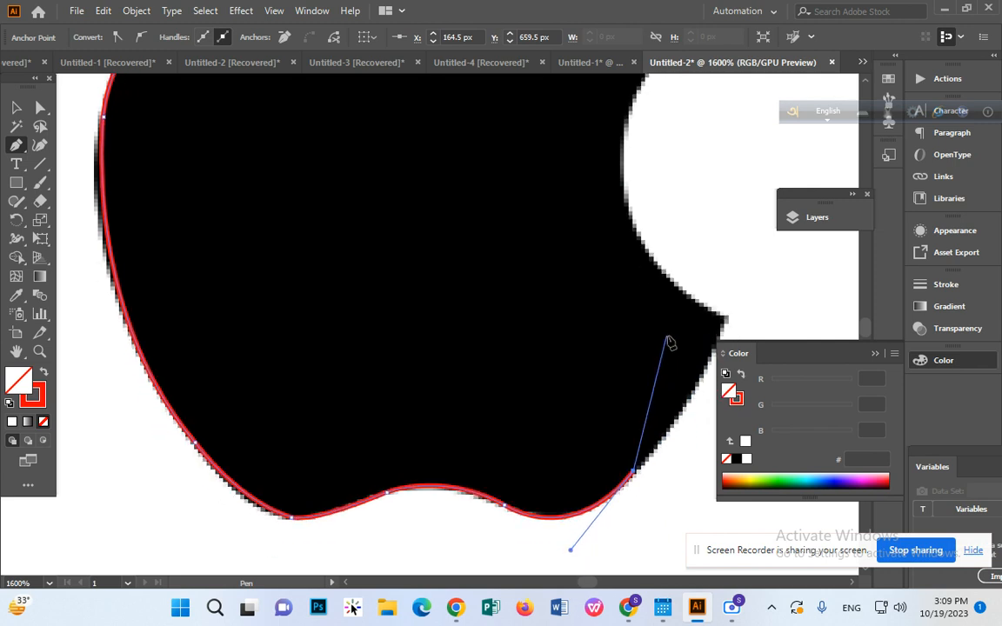
left_click(851, 582)
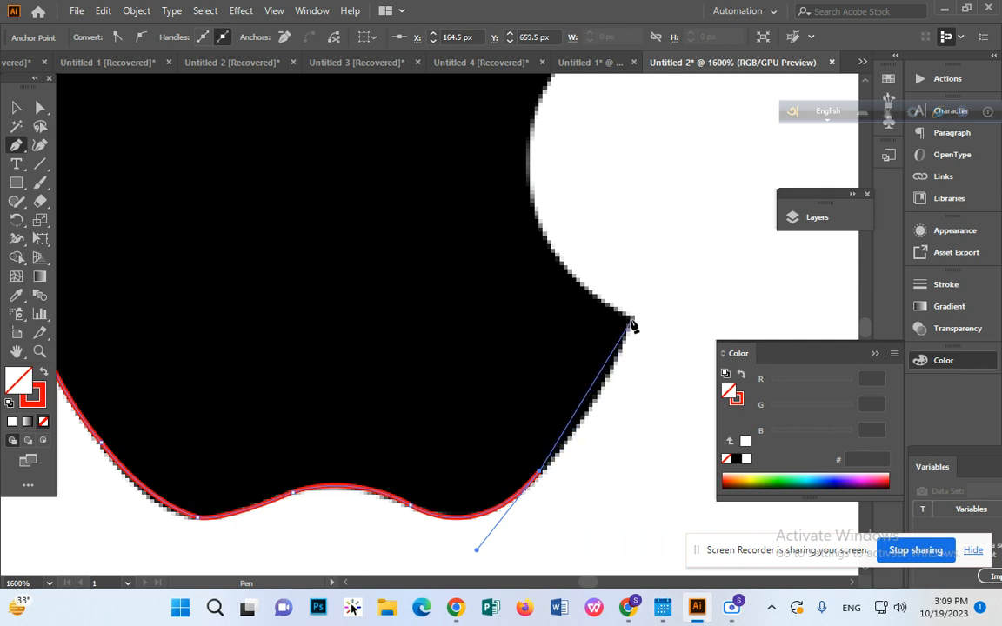
left_click_drag(630, 321, 683, 220)
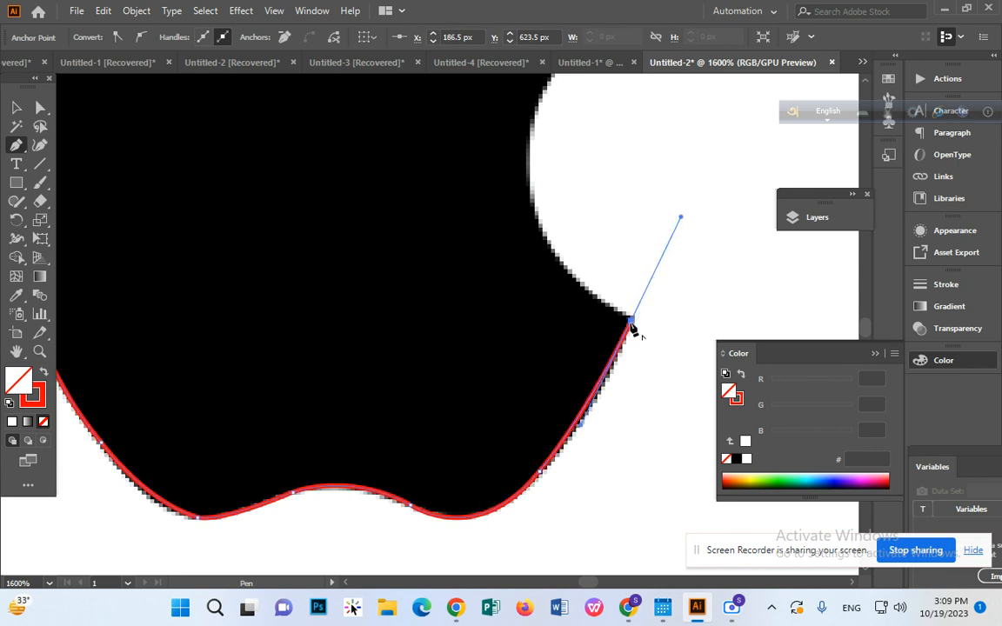
left_click(632, 323)
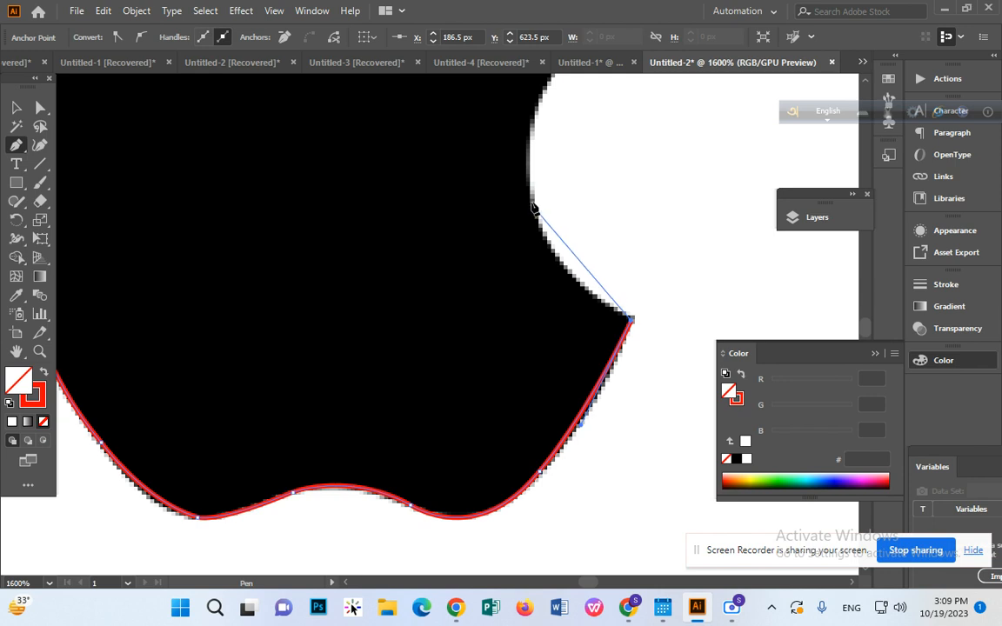
Trace the bite's inner curve upward and close the path at the starting anchor on the bite's upper tip.
mouse_move(527, 201)
left_mouse_down()
mouse_move(499, 112)
mouse_move(520, 103)
mouse_move(514, 114)
left_mouse_up()
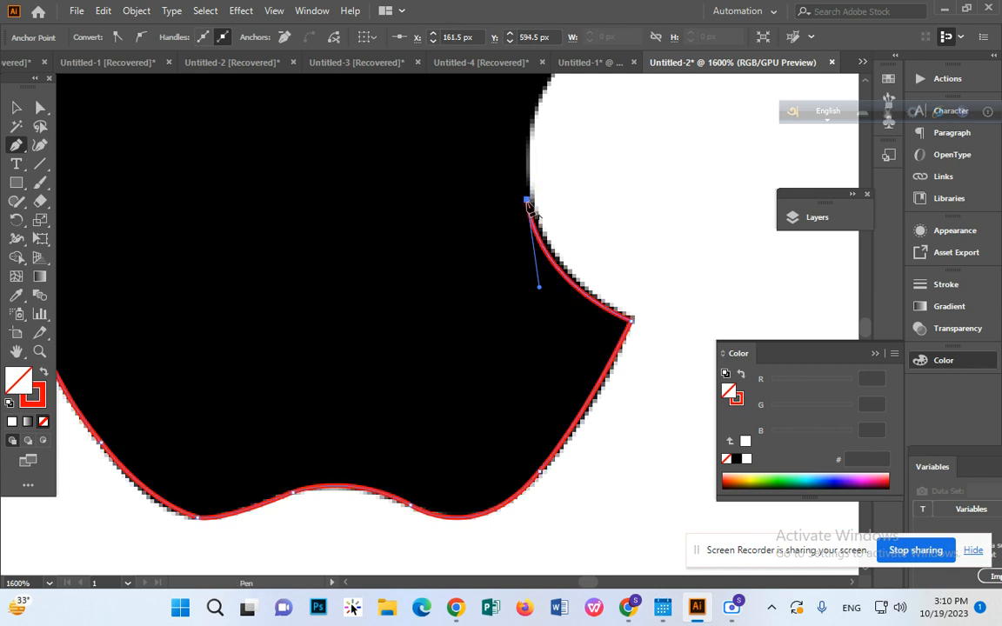
scroll(528, 205, "up", 3)
left_click_drag(565, 159, 611, 122)
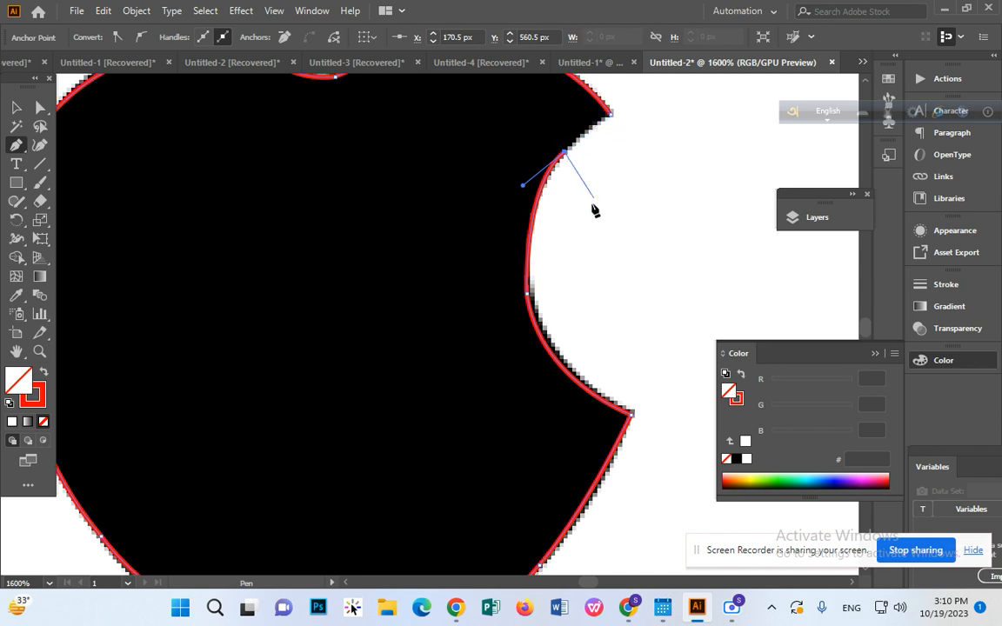
scroll(595, 212, "up", 2)
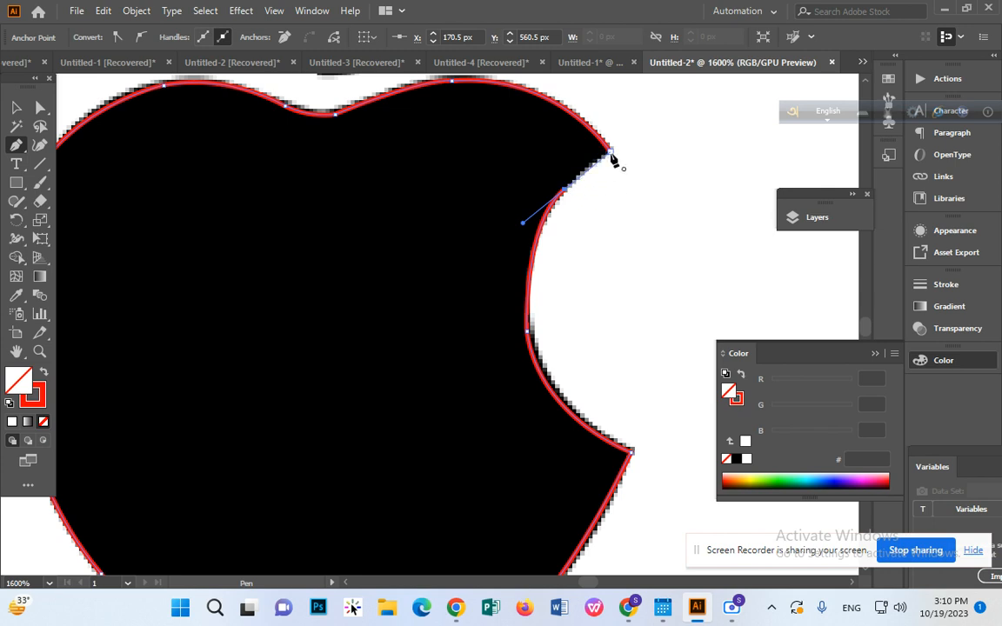
left_click_drag(612, 160, 627, 154)
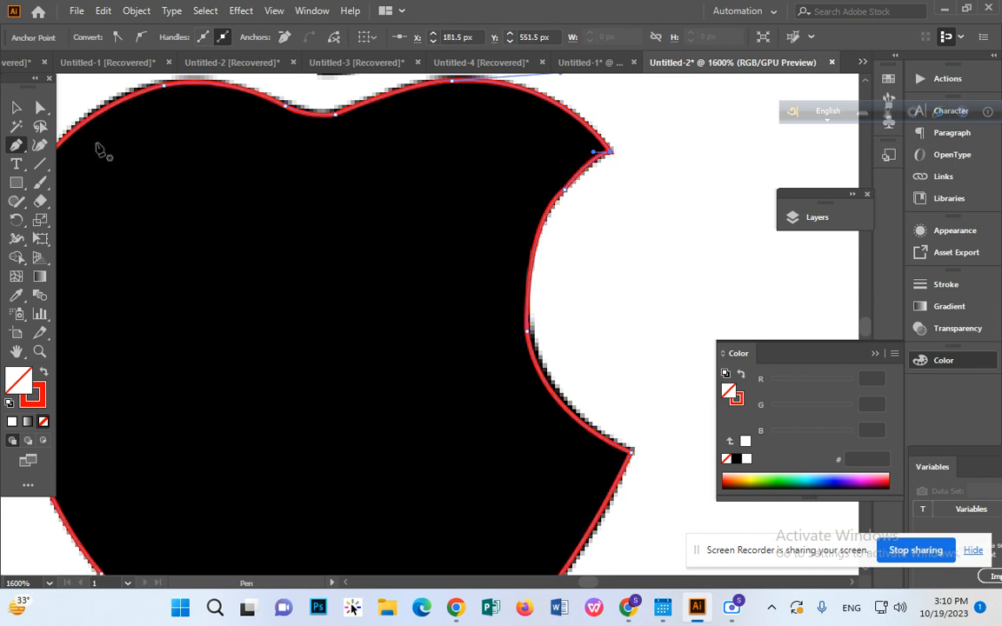
Deselect the closed apple path with the Selection tool and examine the whole traced outline against the reference logo.
left_click(15, 107)
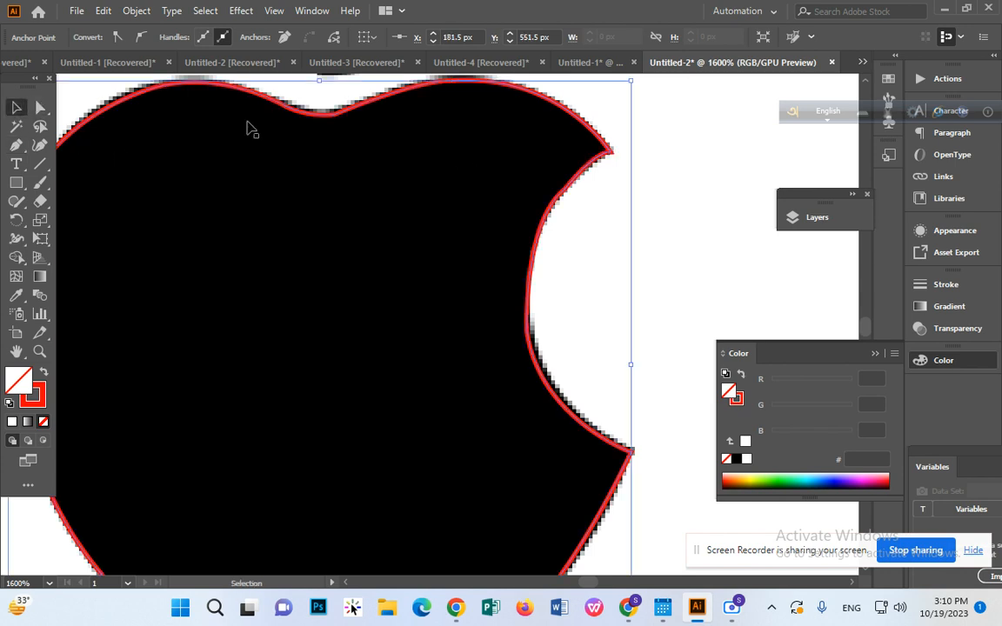
left_click(644, 205)
key("ctrl+plus")
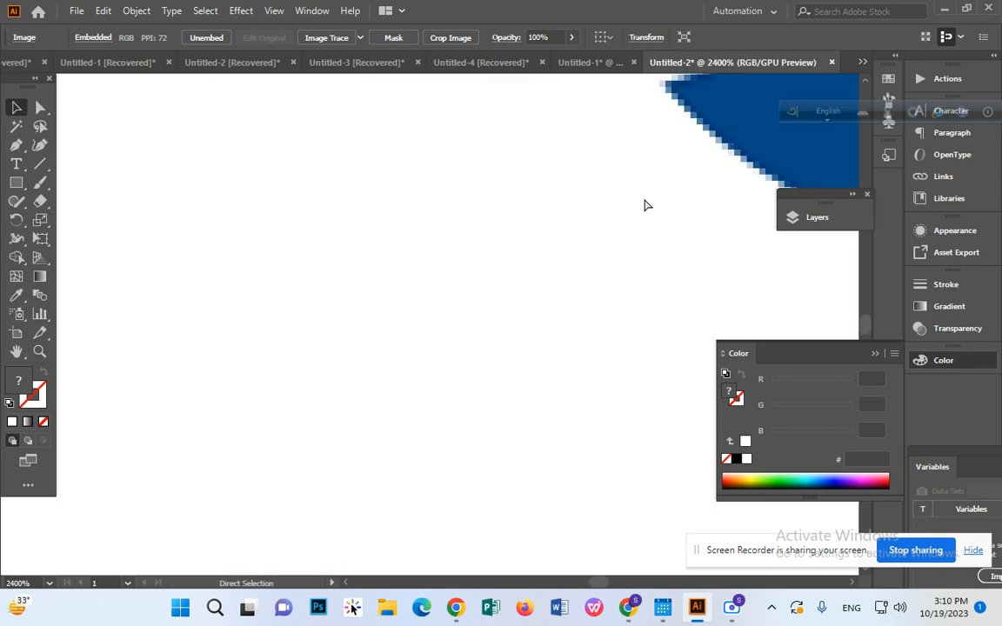
key("ctrl+minus")
key("ctrl+minus")
key("ctrl+minus")
key("ctrl+minus")
key("ctrl+minus")
key("ctrl+minus")
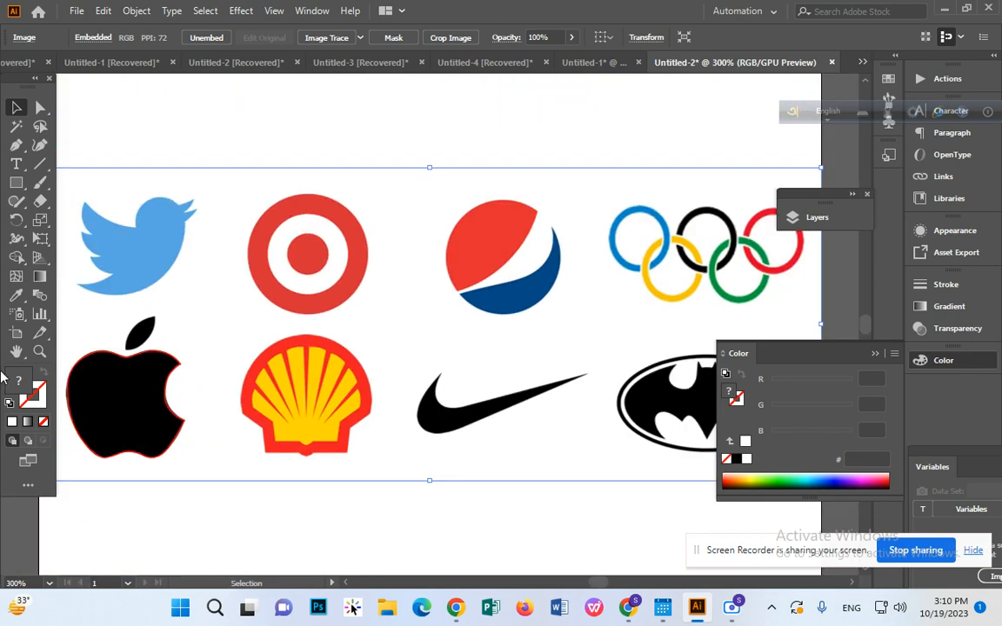
left_click(15, 351)
left_click_drag(364, 414, 618, 303)
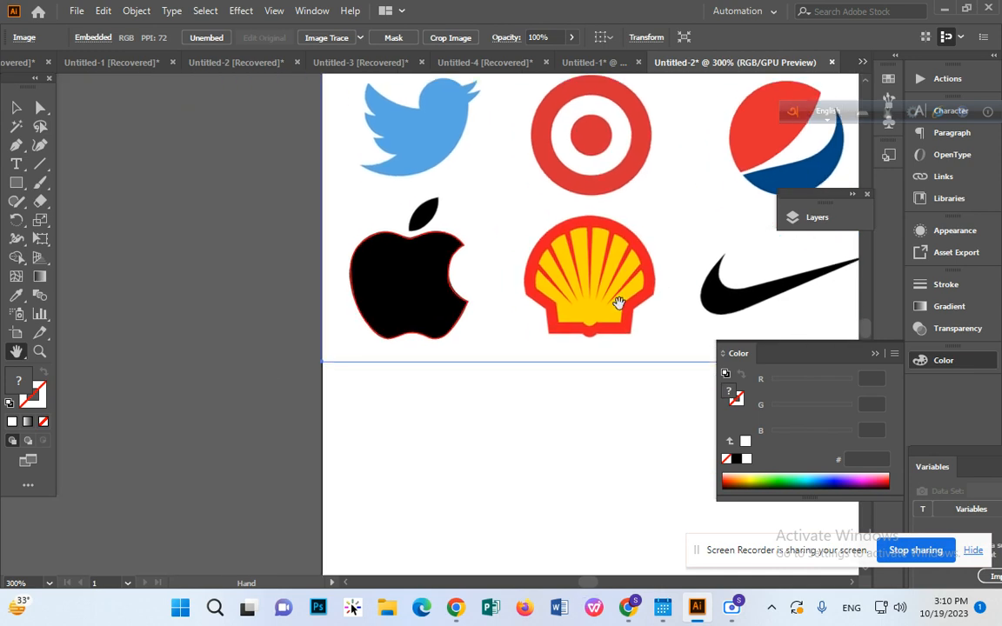
Smooth the upper part of the bite with the Direct Selection tool by adjusting the handle of the anchor below the upper tip.
key("ctrl+plus")
key("ctrl+plus")
key("ctrl+plus")
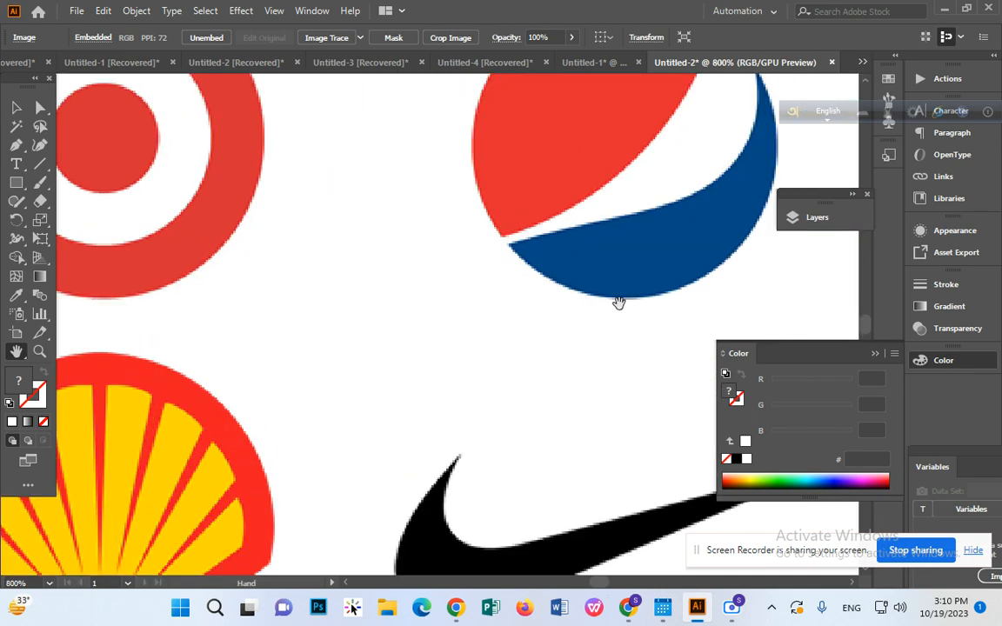
left_click_drag(276, 429, 999, 148)
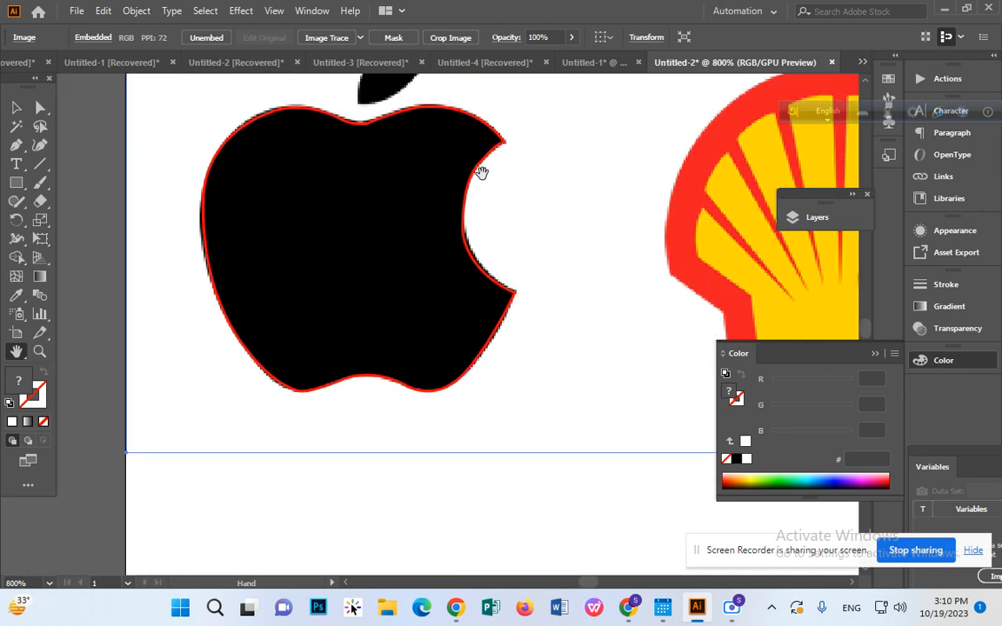
key("ctrl+plus")
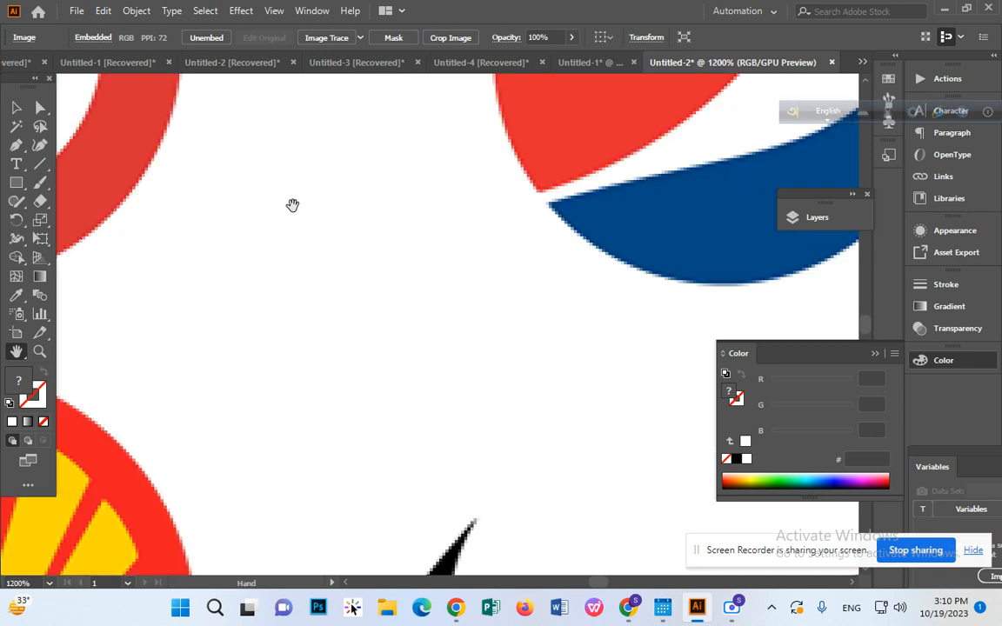
left_click_drag(271, 252, 952, 35)
left_click_drag(379, 429, 624, 318)
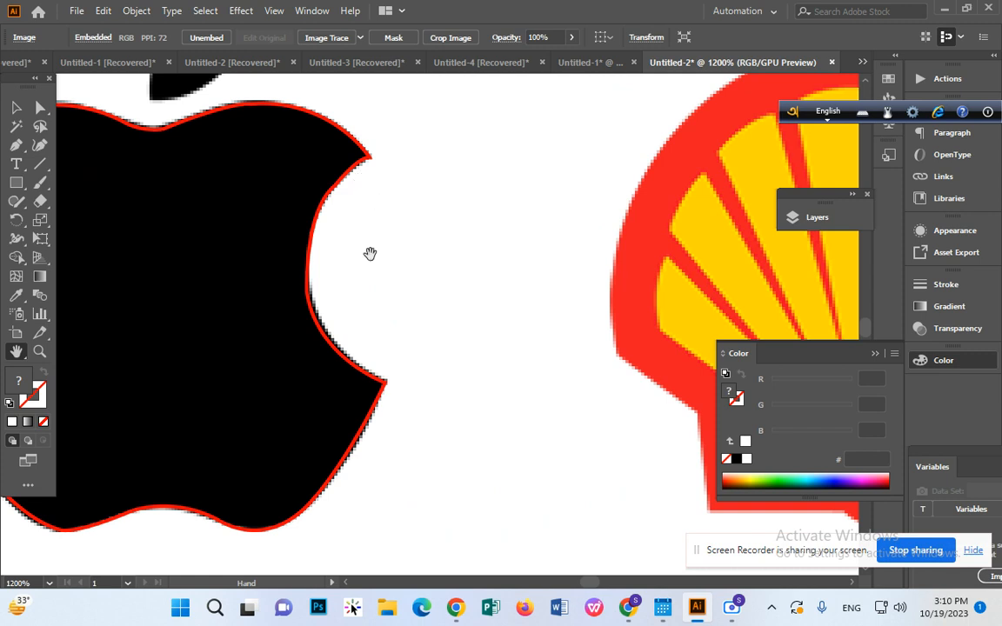
left_click(40, 108)
left_click(365, 166)
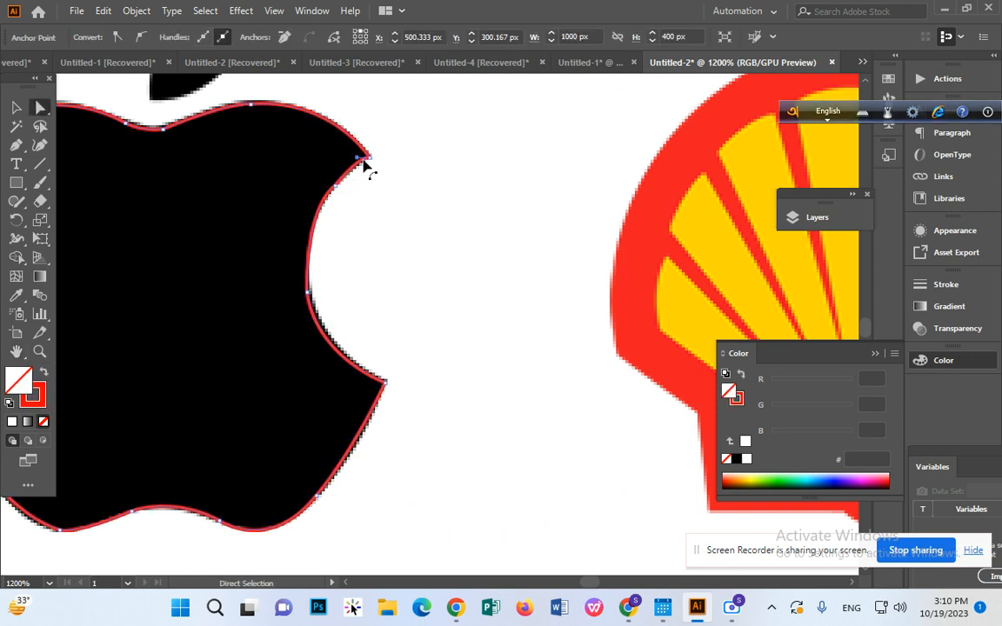
left_click(335, 188)
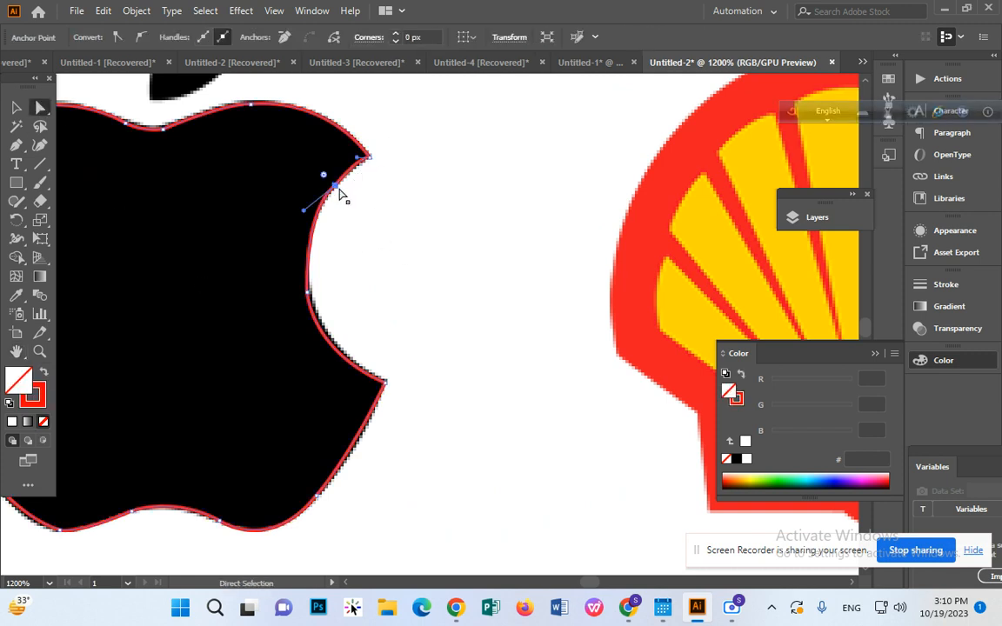
left_click_drag(305, 214, 297, 241)
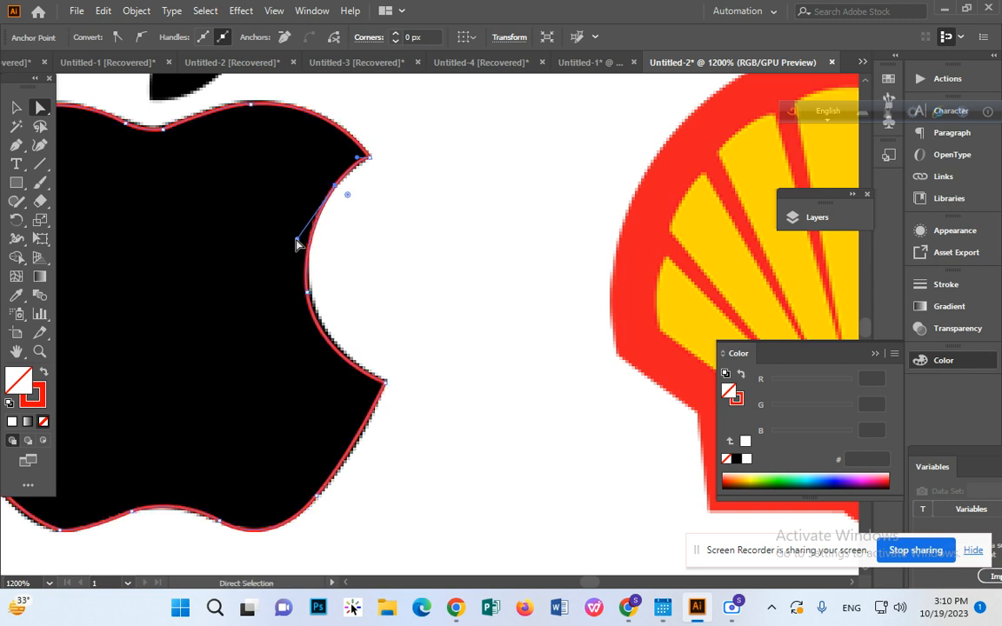
left_click(387, 232)
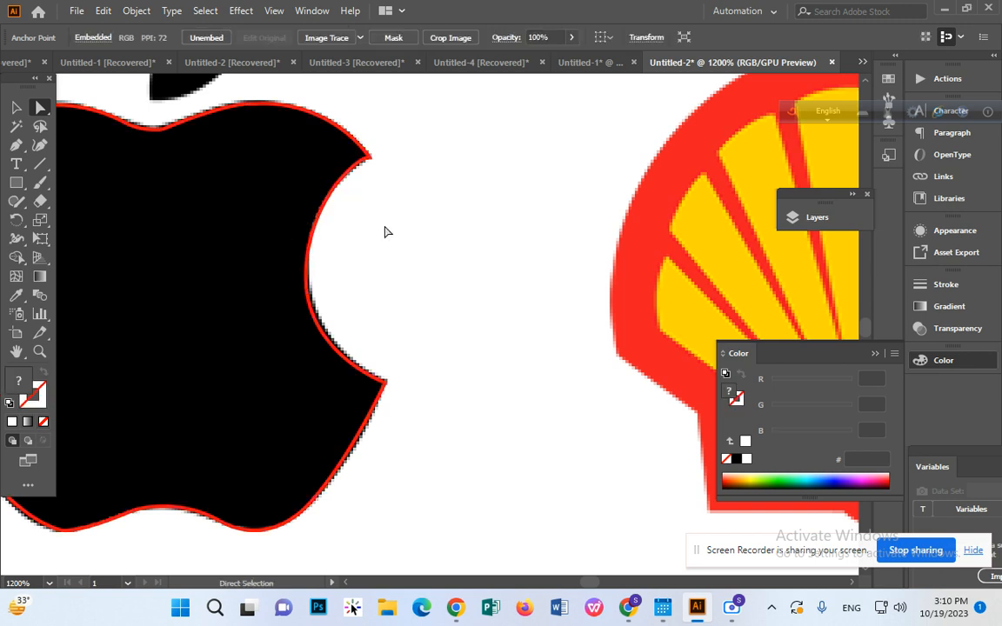
Move the same anchor's handle farther into the apple body to bend the bite's upper curve inward, and deselect the path.
left_click(331, 203)
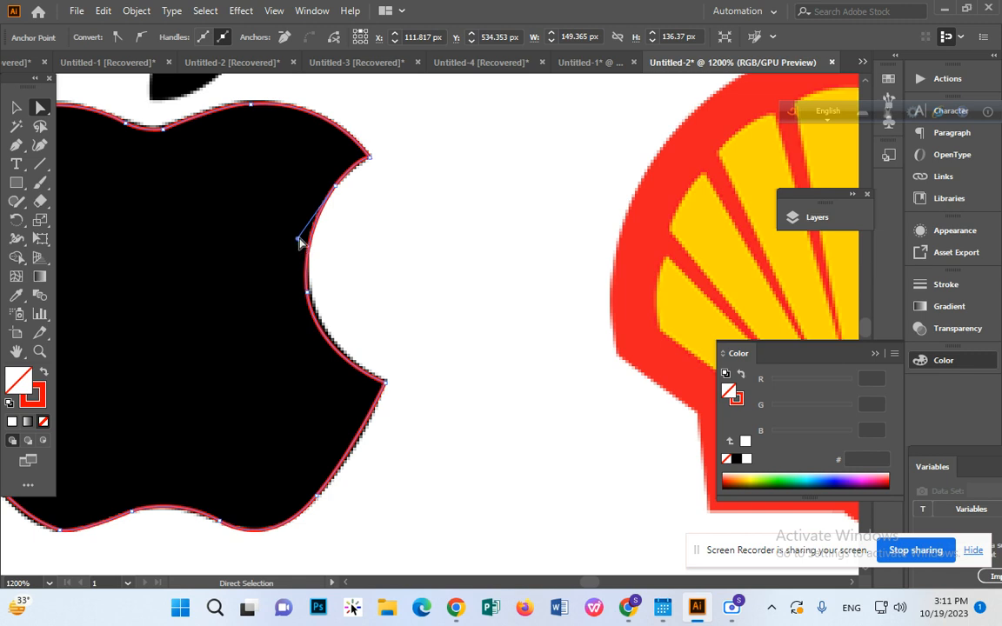
left_click_drag(300, 243, 282, 219)
left_click(369, 250)
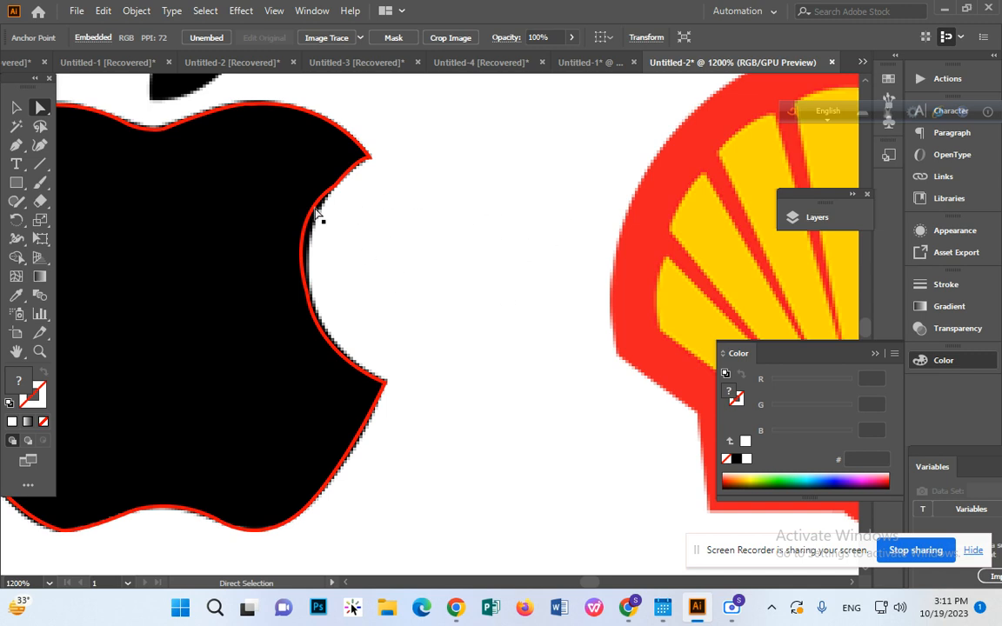
Shorten the handle of the anchor below the bite's upper tip so the curve follows the reference edge, and deselect the path.
left_click(317, 210)
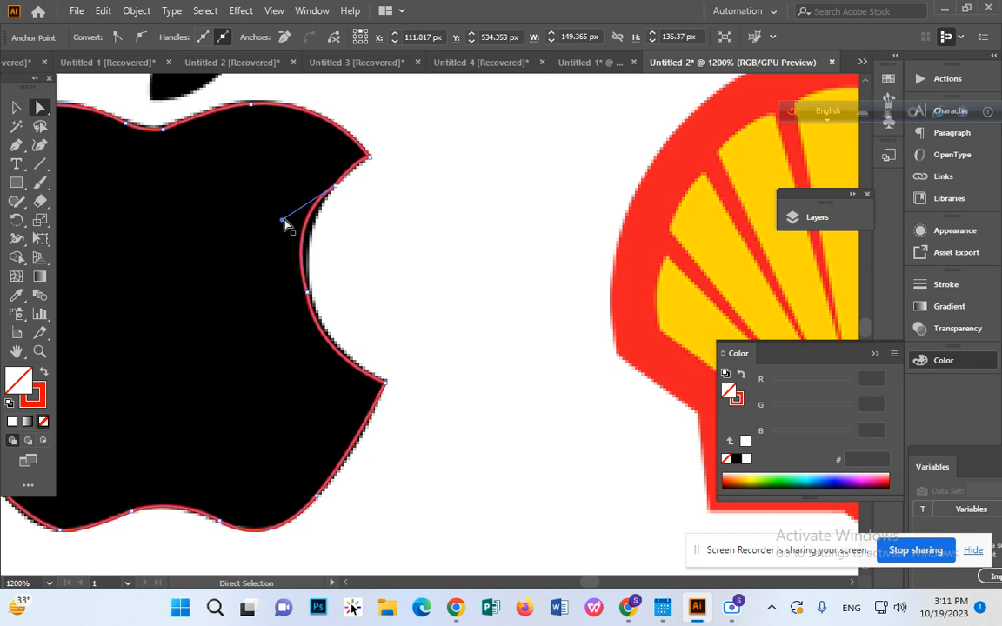
left_click(335, 187)
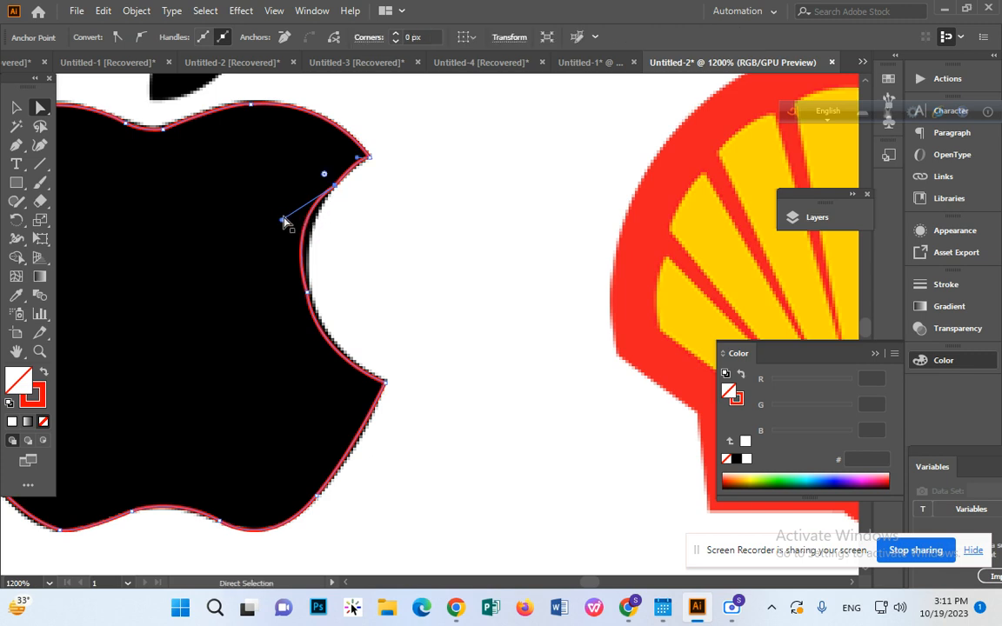
mouse_move(283, 220)
left_mouse_down()
mouse_move(296, 240)
mouse_move(275, 214)
mouse_move(299, 261)
mouse_move(300, 230)
left_mouse_up()
left_click(349, 243)
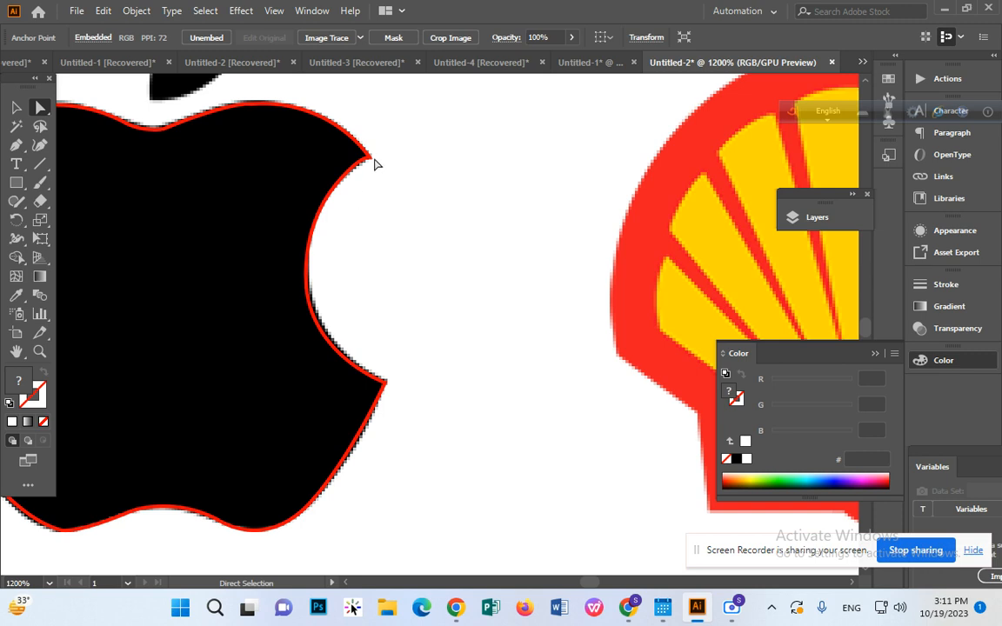
Round the sharp corner at the bite's upper tip with a corner radius of about 2.3 px and deselect the path.
left_click(372, 162)
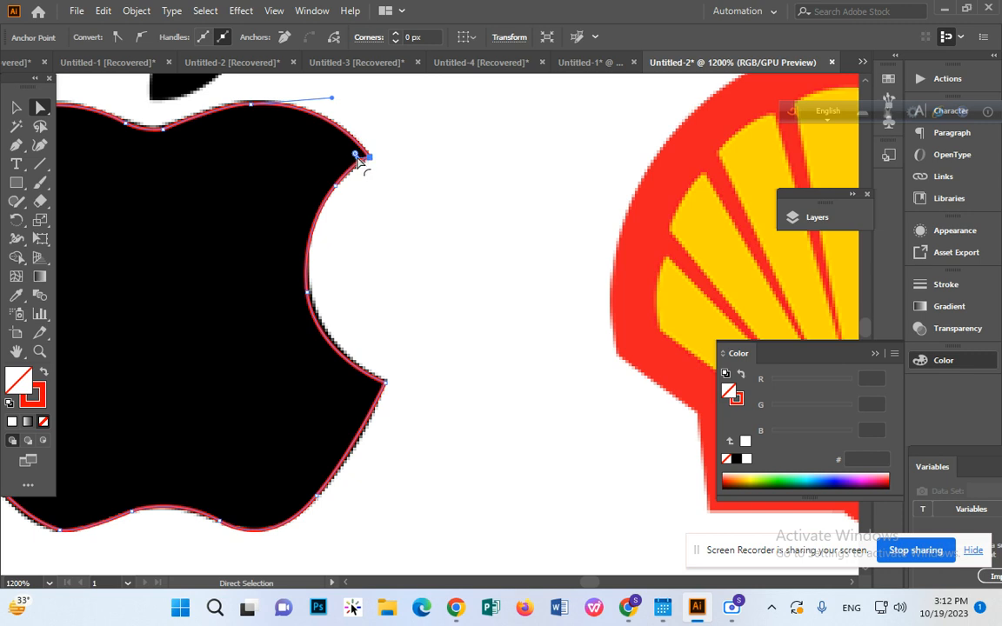
left_click_drag(356, 160, 358, 164)
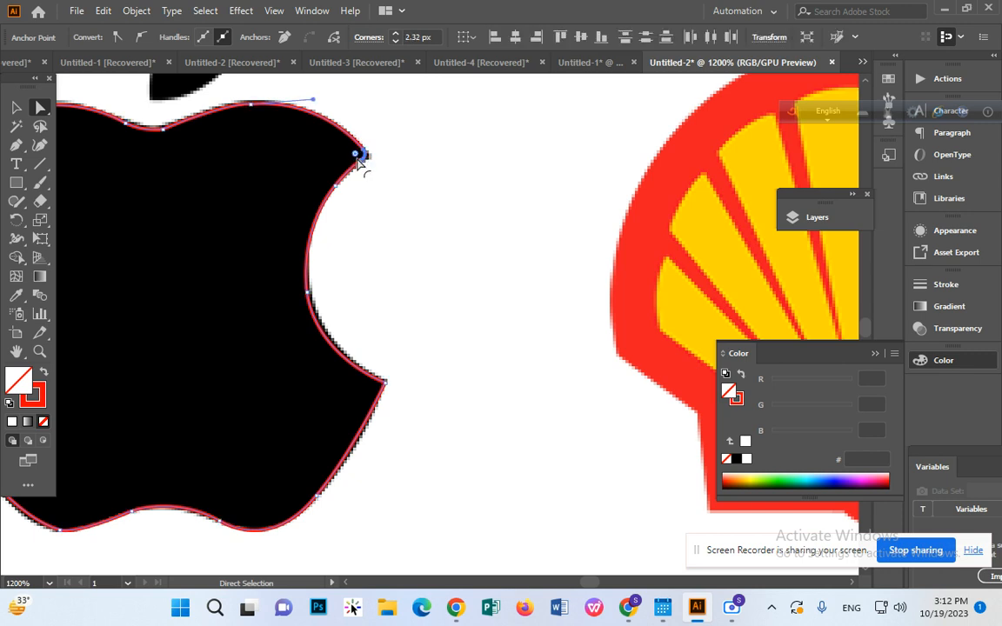
left_click(409, 192)
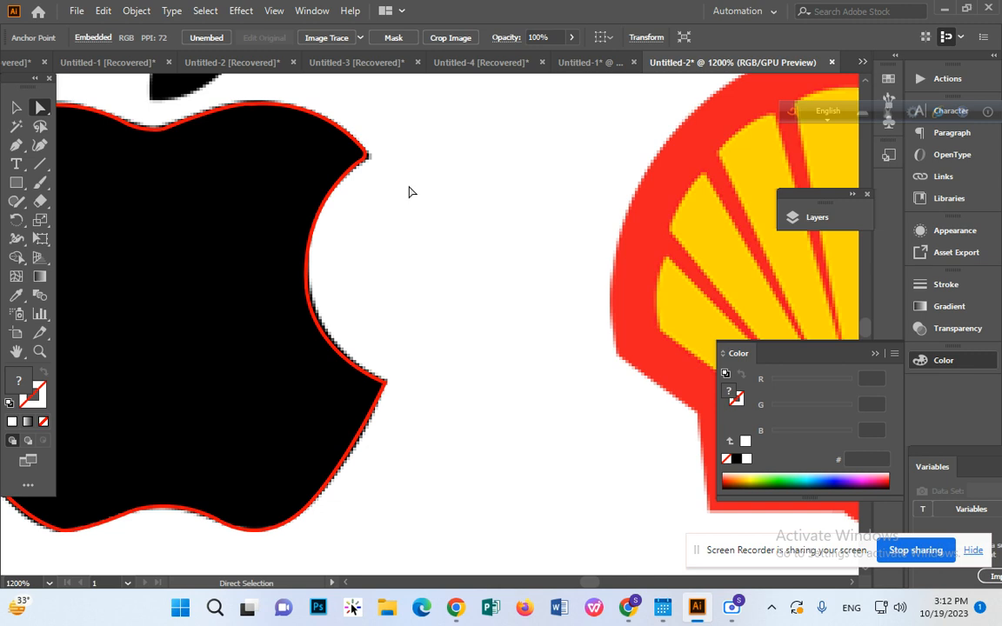
Trace the leaf with the Pen tool as two curved segments between its upper and lower tips, and close the path.
scroll(411, 191, "up", 5)
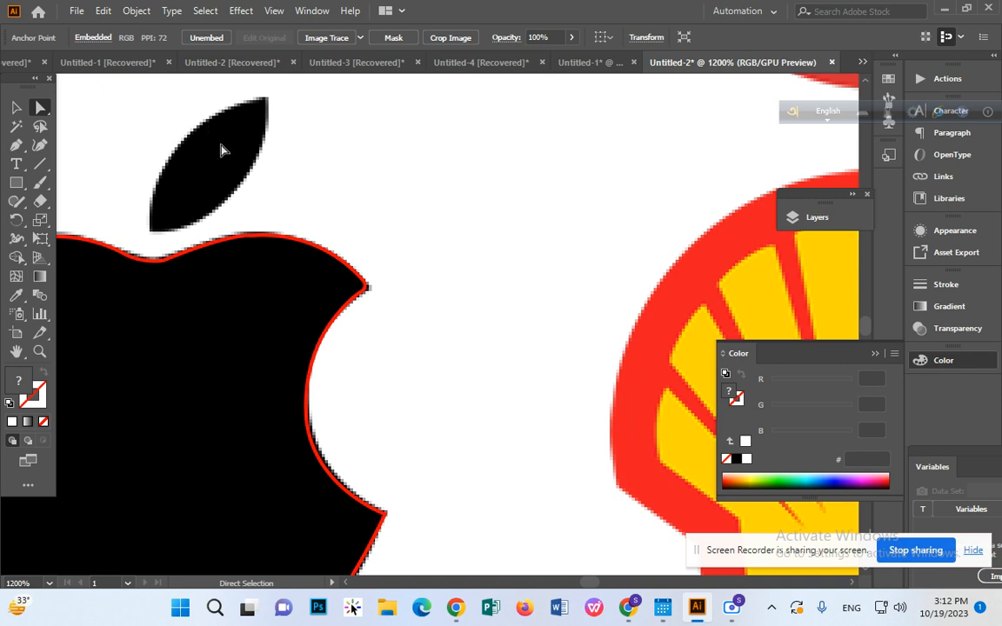
scroll(136, 176, "up", 3)
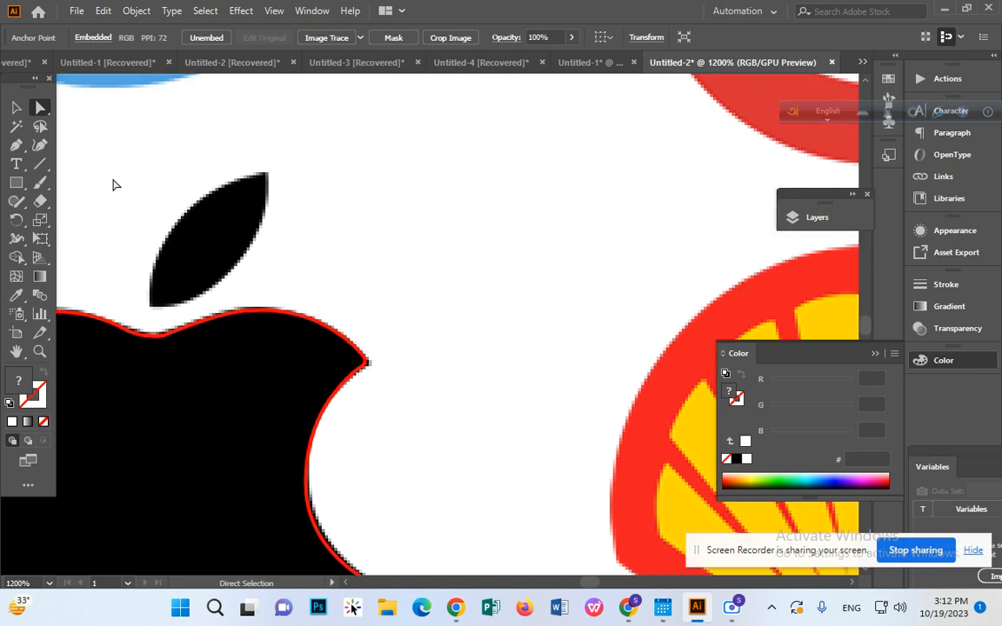
left_click(21, 145)
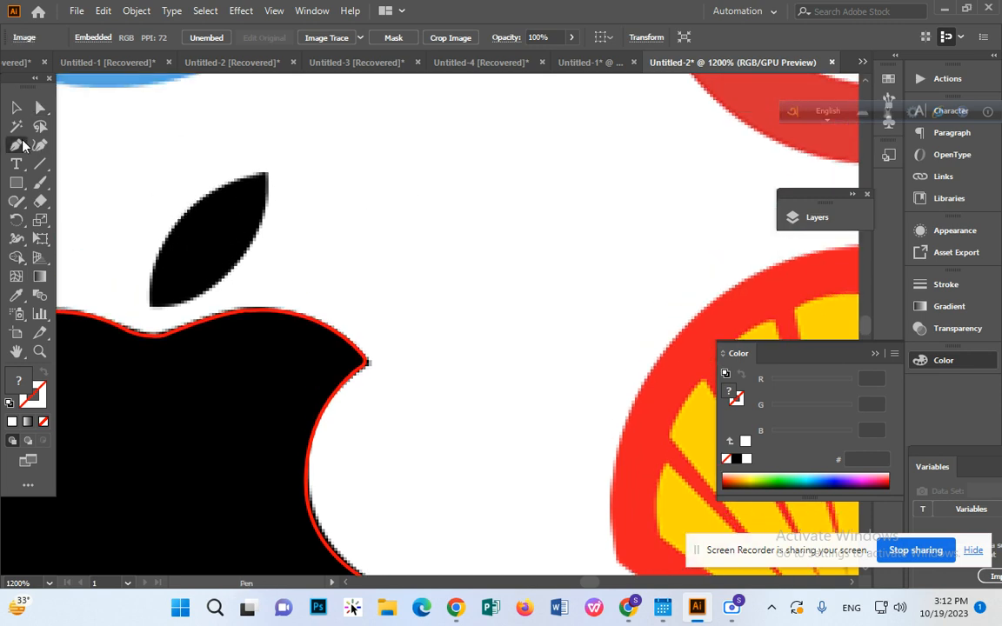
left_click(265, 173)
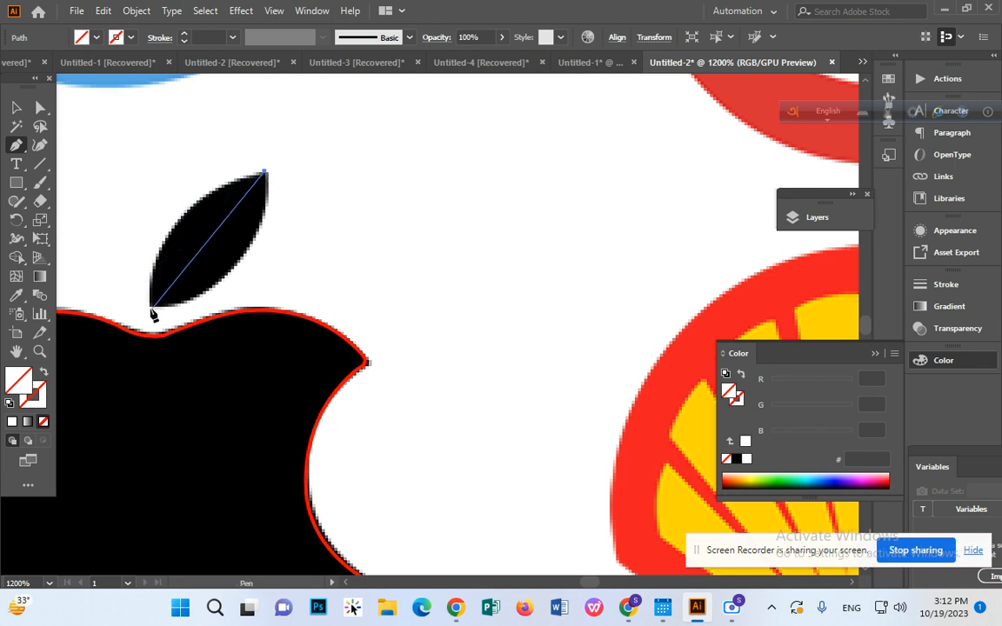
left_click_drag(152, 309, 153, 429)
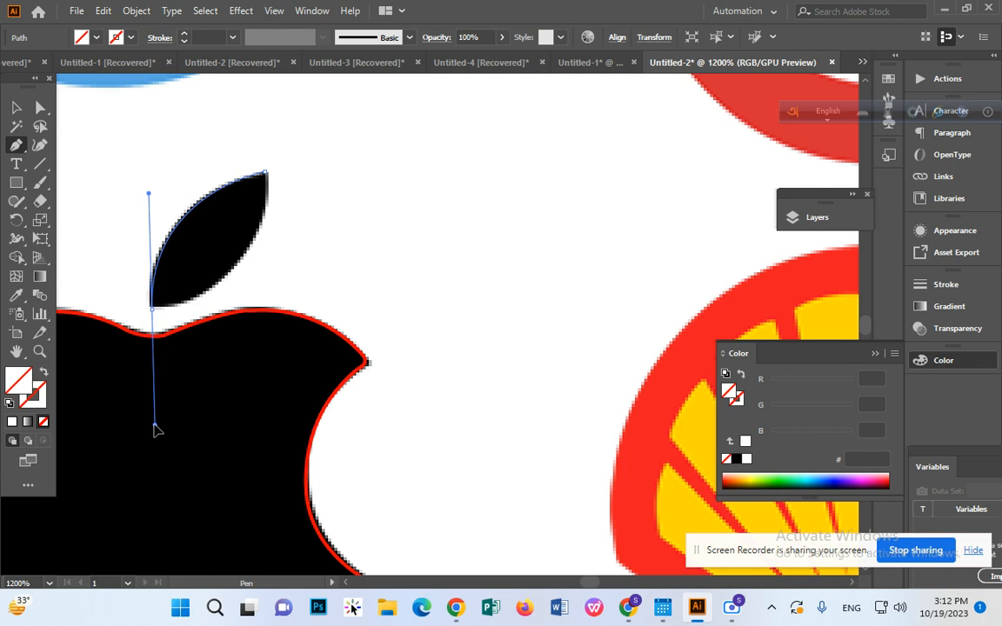
left_click_drag(154, 429, 155, 426)
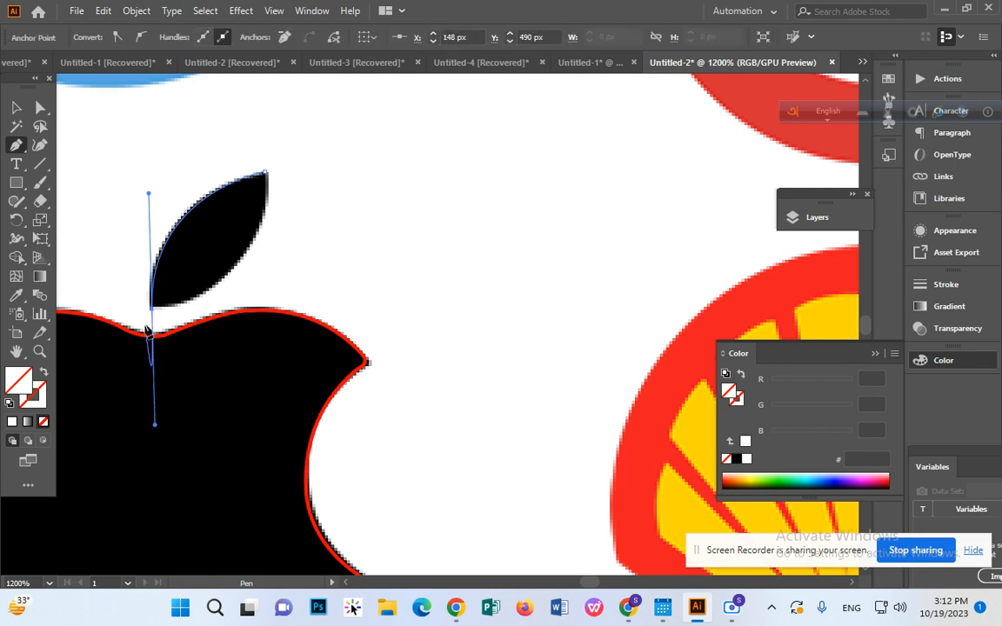
left_click(152, 309)
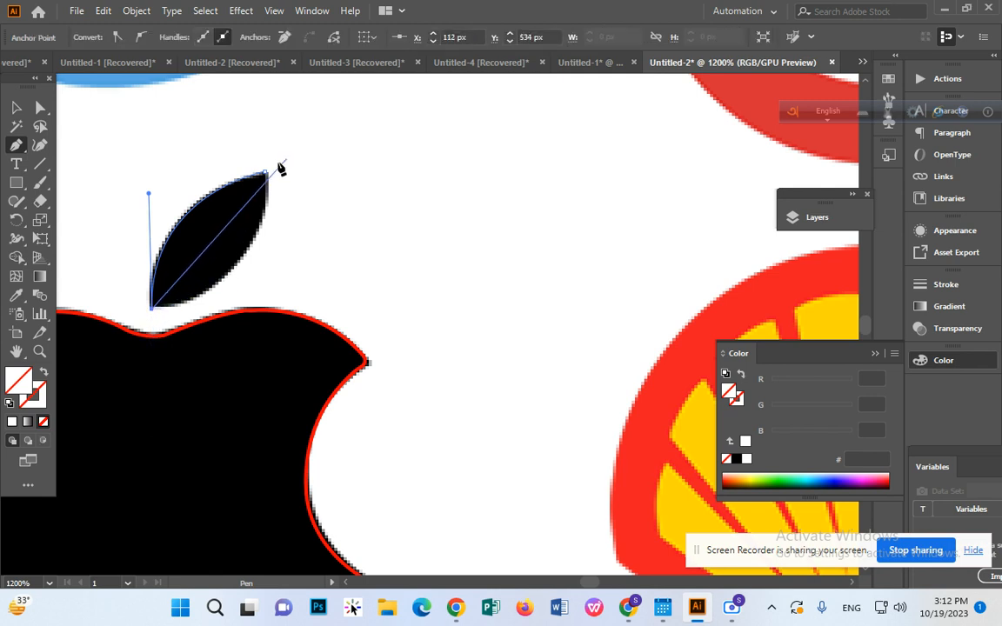
left_click_drag(264, 174, 259, 208)
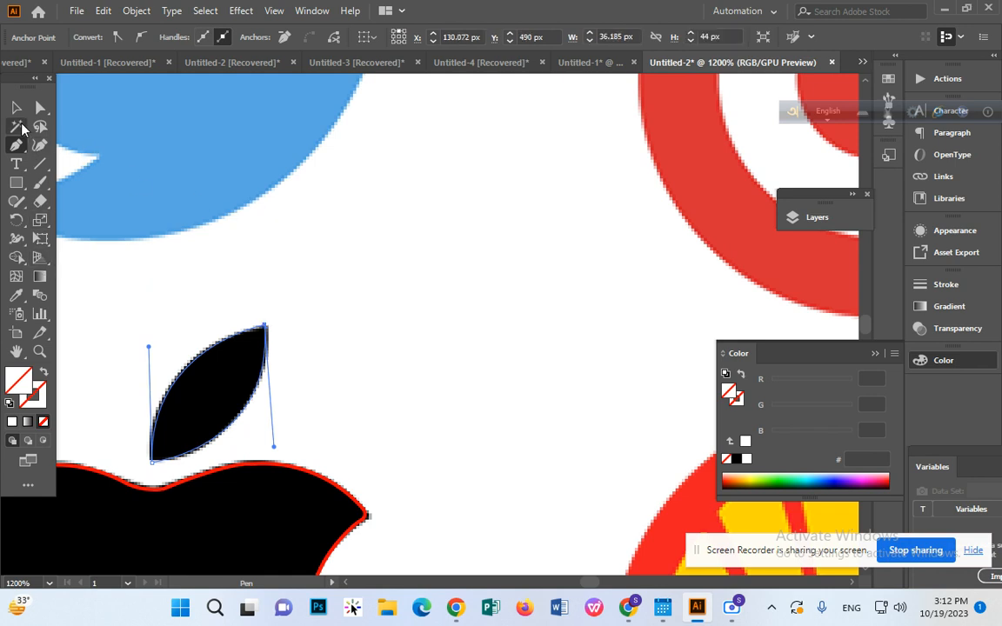
Give the leaf path a red FF0000 stroke and deselect it.
left_click(18, 108)
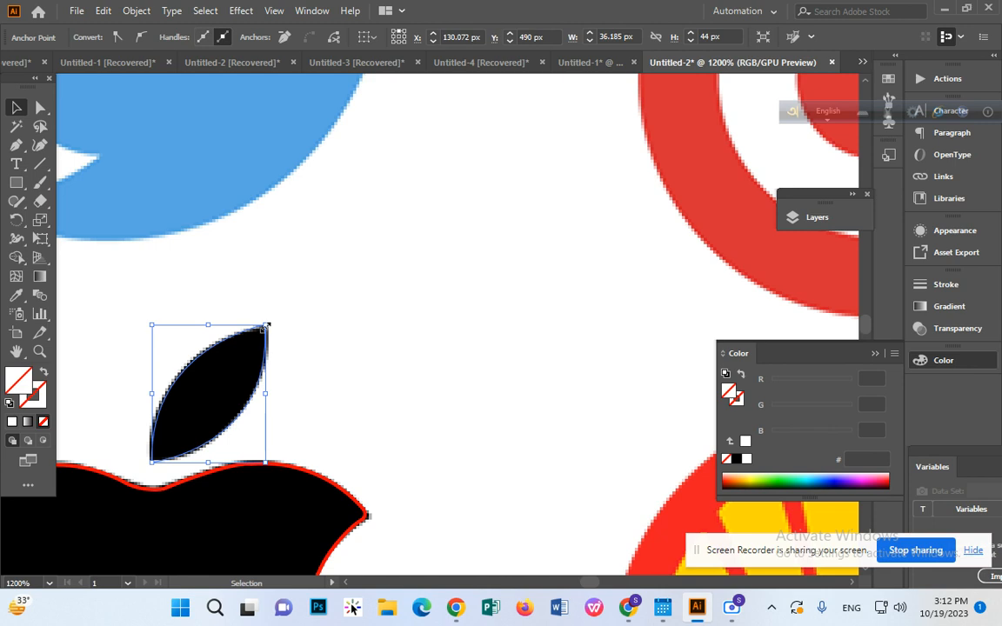
double_click(34, 400)
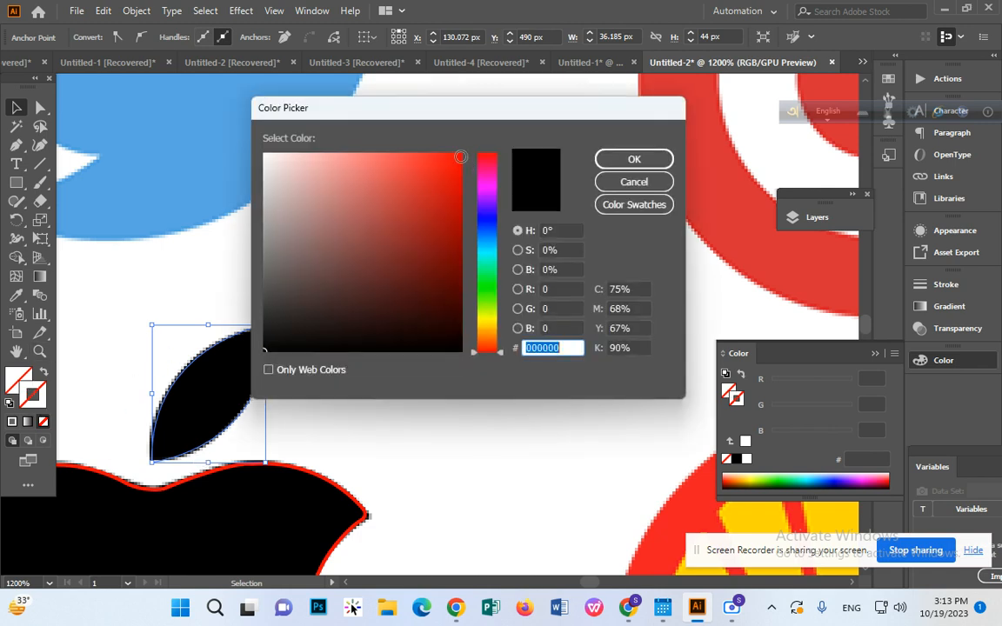
left_click(461, 155)
left_click(603, 162)
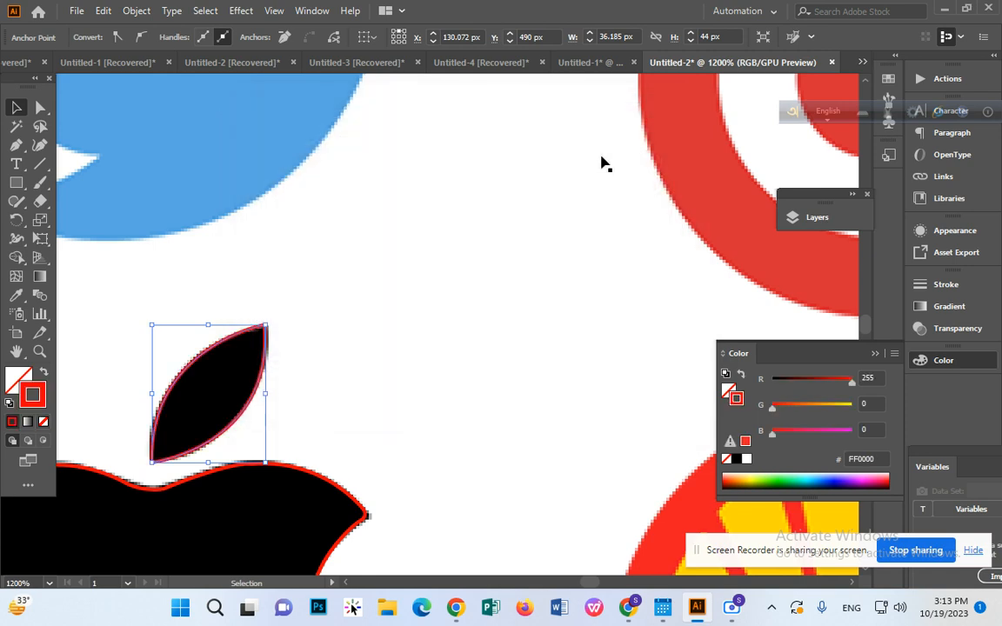
scroll(591, 165, "down", 2)
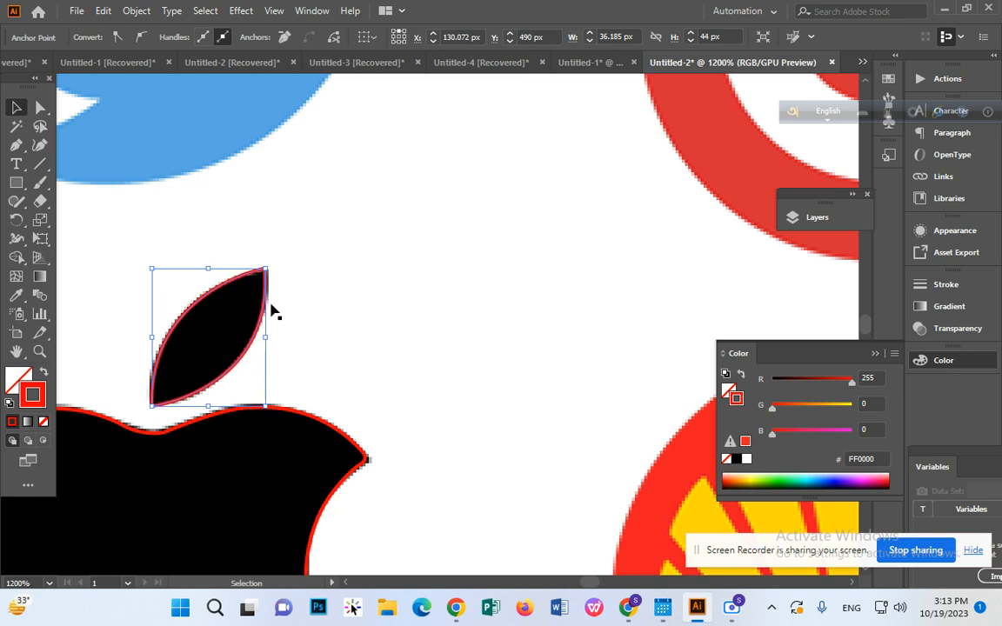
left_click(369, 253)
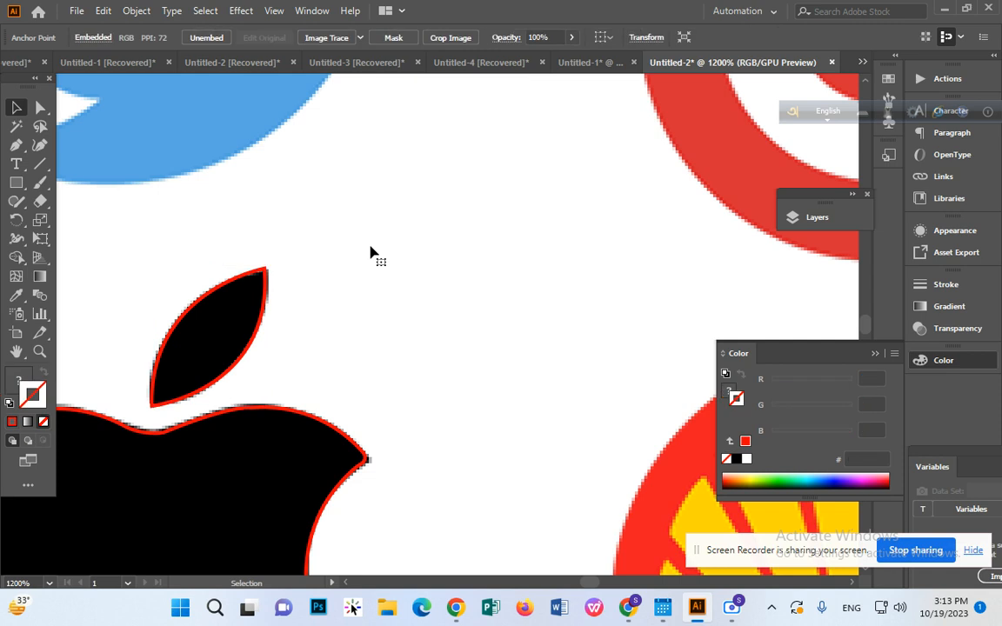
Move the reference image of logos off the traced apple toward the artboard's upper right, leaving the outlines in place.
scroll(370, 256, "down", 3)
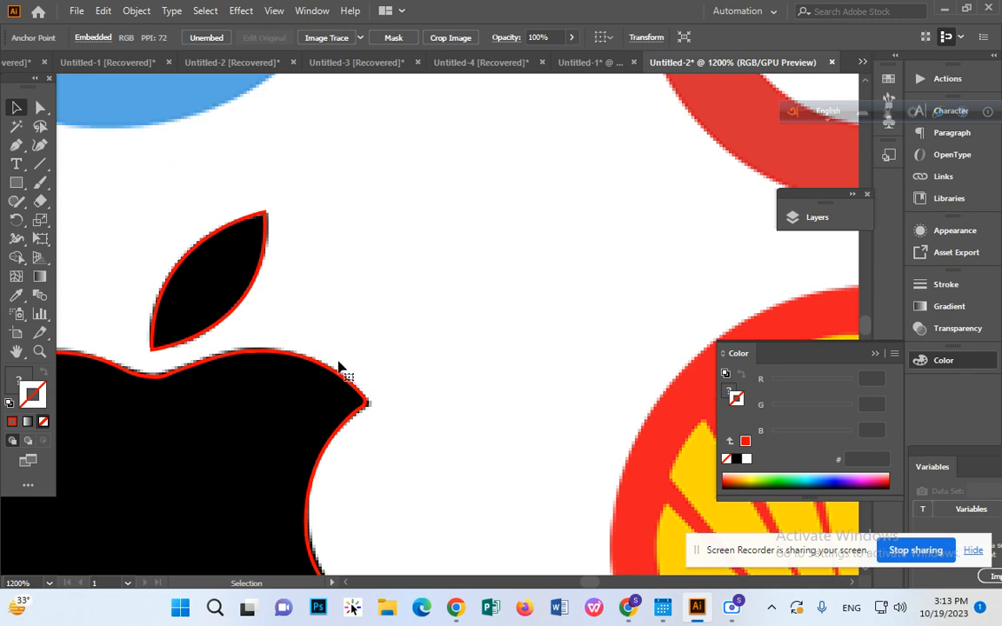
scroll(339, 365, "down", 8)
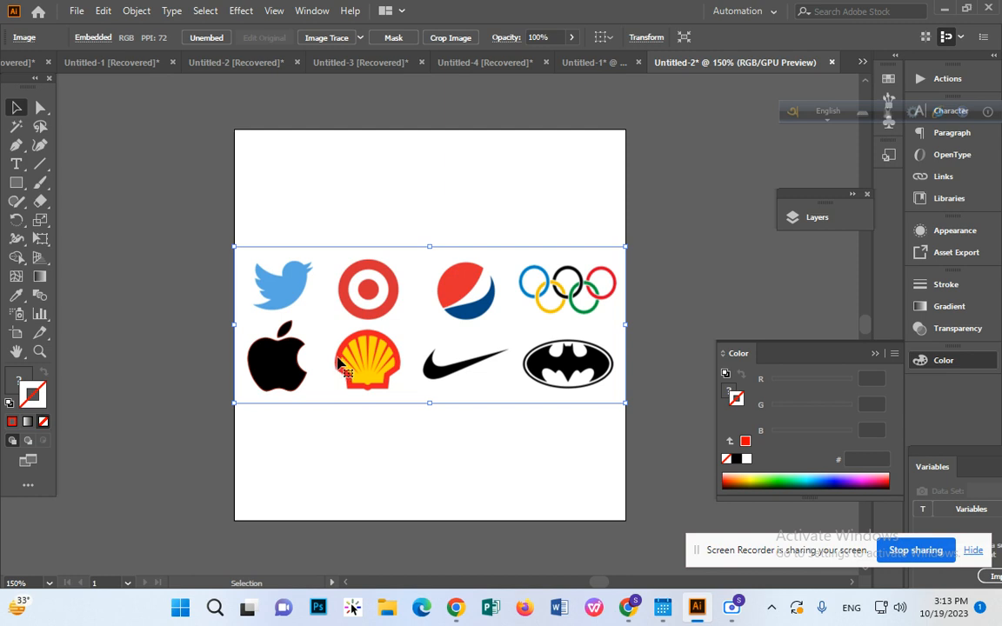
left_click(146, 352)
left_click(423, 279)
left_click_drag(423, 278, 612, 152)
left_click(211, 326)
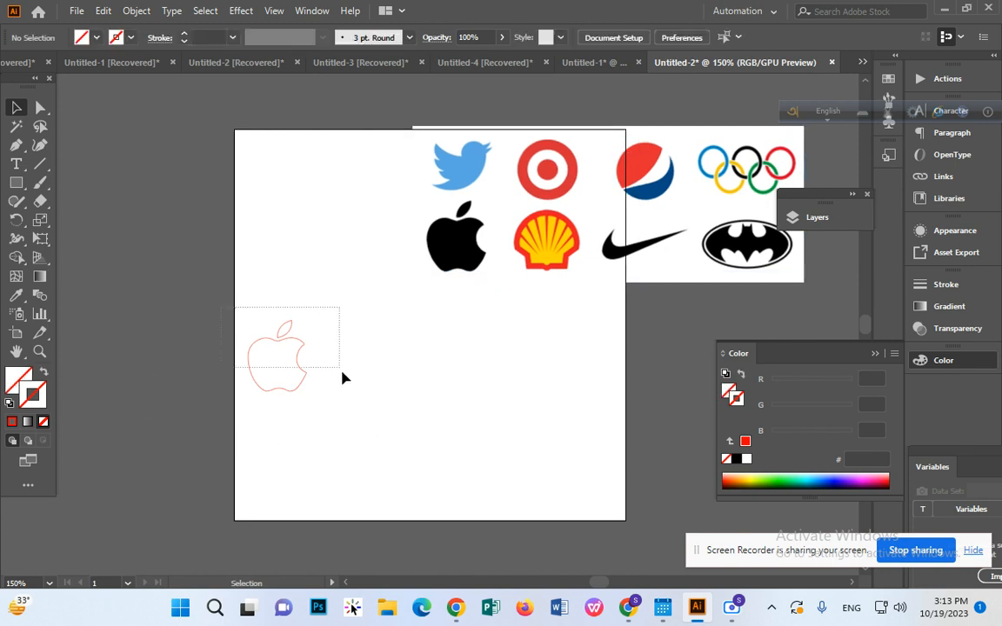
Select the apple body and leaf outlines together, nudge them slightly to the right on the artboard, and deselect them.
left_click_drag(342, 372, 345, 372)
left_click_drag(284, 381, 419, 381)
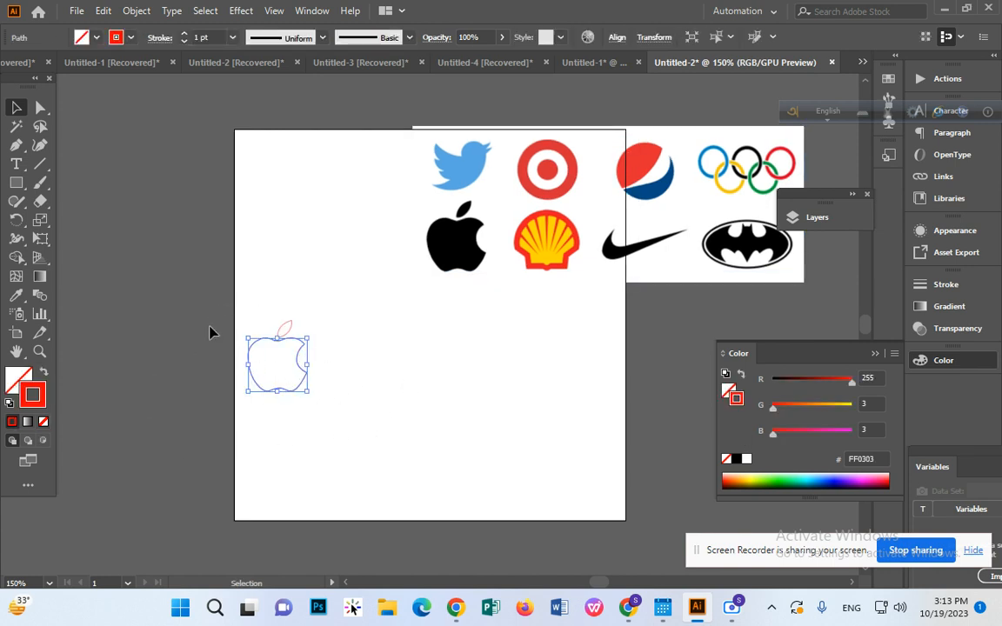
mouse_move(233, 306)
left_mouse_down()
mouse_move(334, 339)
mouse_move(325, 417)
left_mouse_up()
mouse_move(282, 372)
left_mouse_down()
mouse_move(350, 366)
mouse_move(315, 403)
left_mouse_up()
left_click_drag(247, 319, 350, 408)
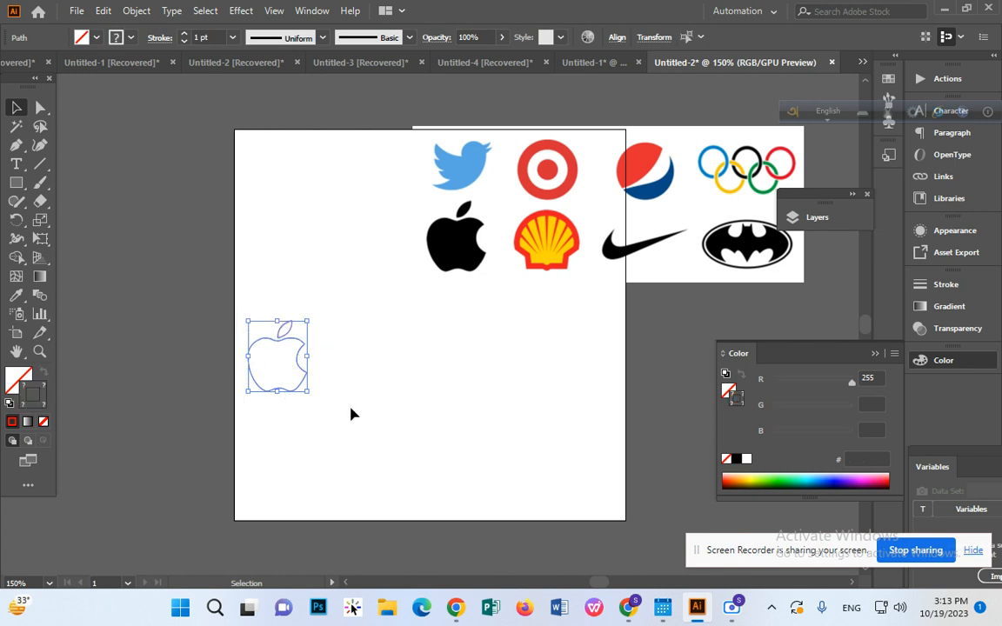
key("Right")
key("Right")
key("Right")
key("Right")
key("Right")
key("Right")
key("Right")
key("Right")
key("Right")
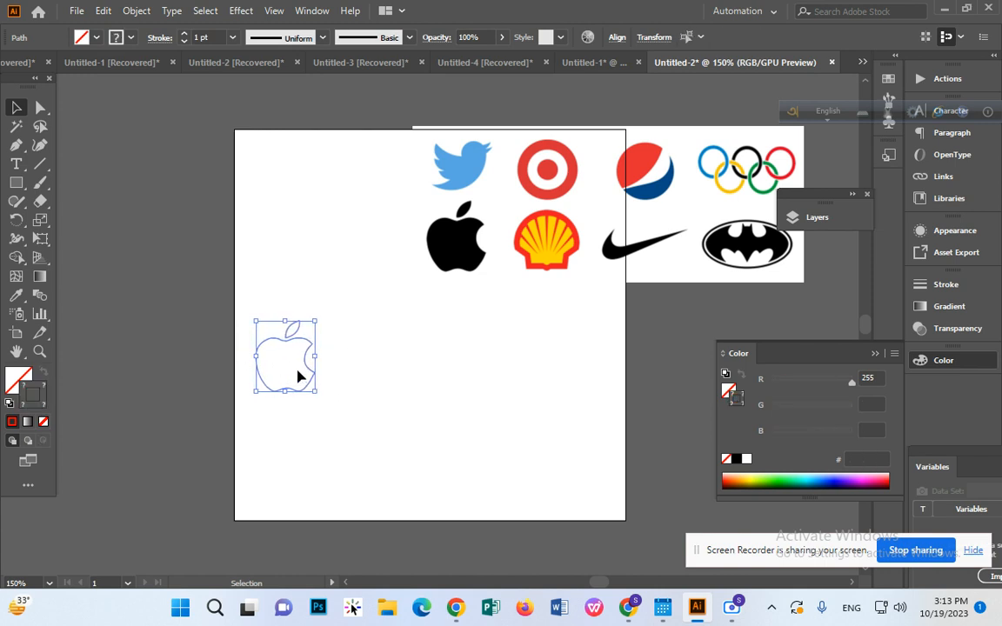
left_click_drag(297, 376, 353, 372)
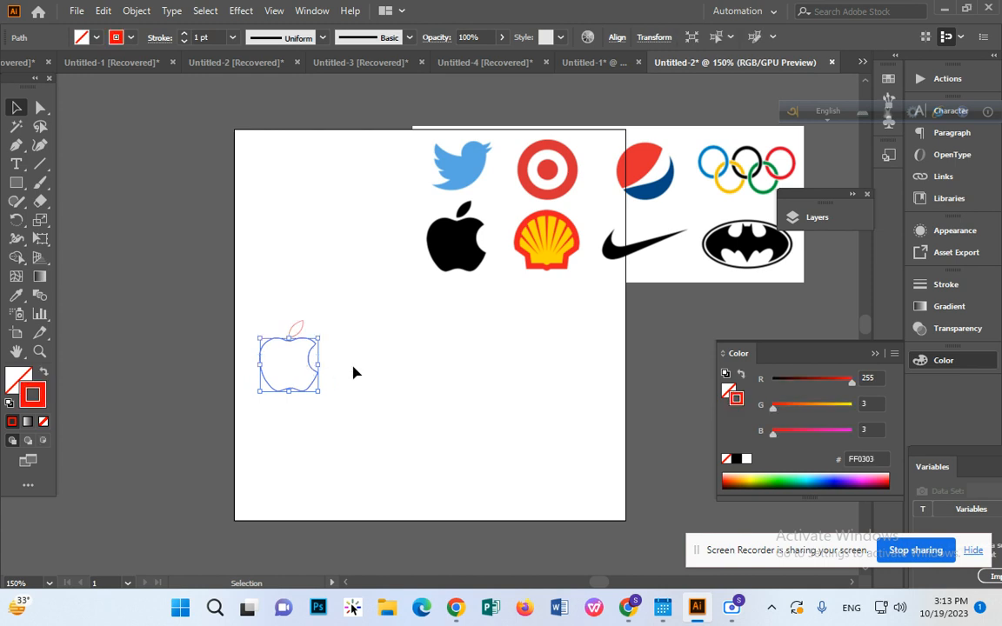
left_click(290, 285)
Fill the apple body with the dark colour 1E1717 and deselect it.
key("ctrl+equal")
key("ctrl+equal")
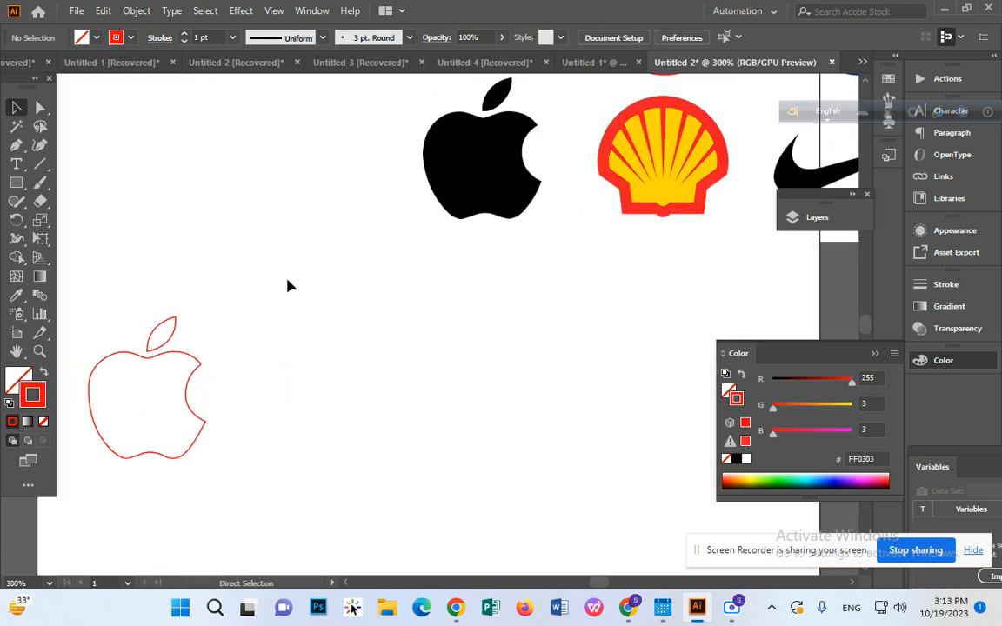
left_click(190, 387)
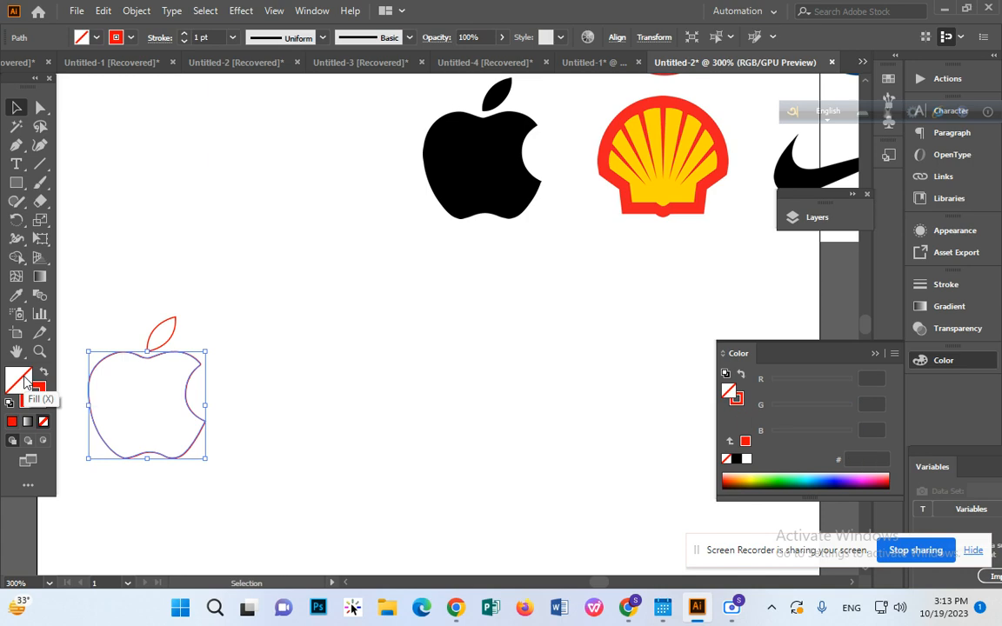
double_click(21, 380)
left_click(311, 329)
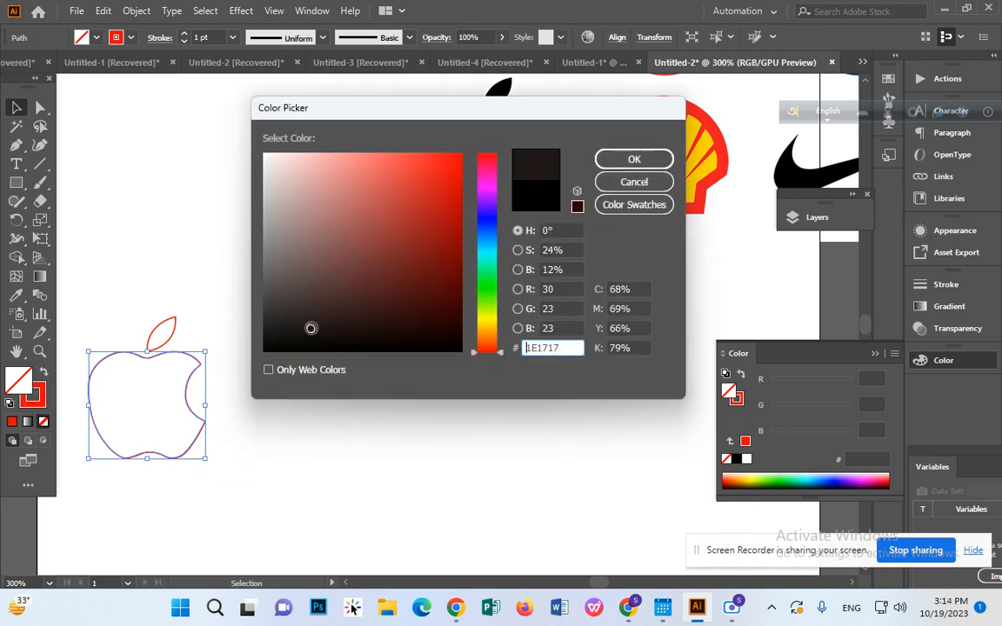
left_click(606, 162)
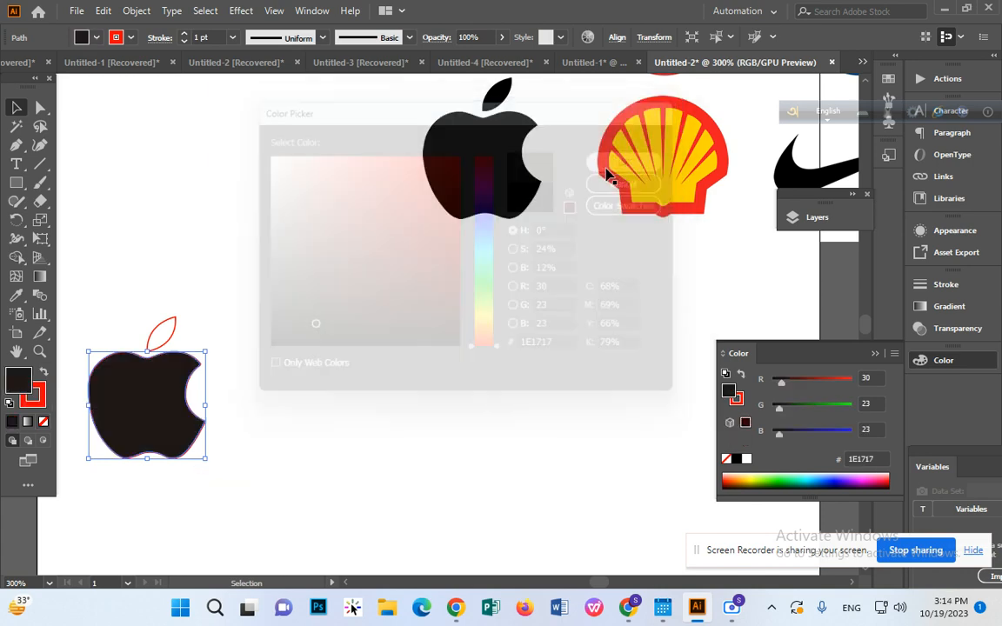
left_click(361, 264)
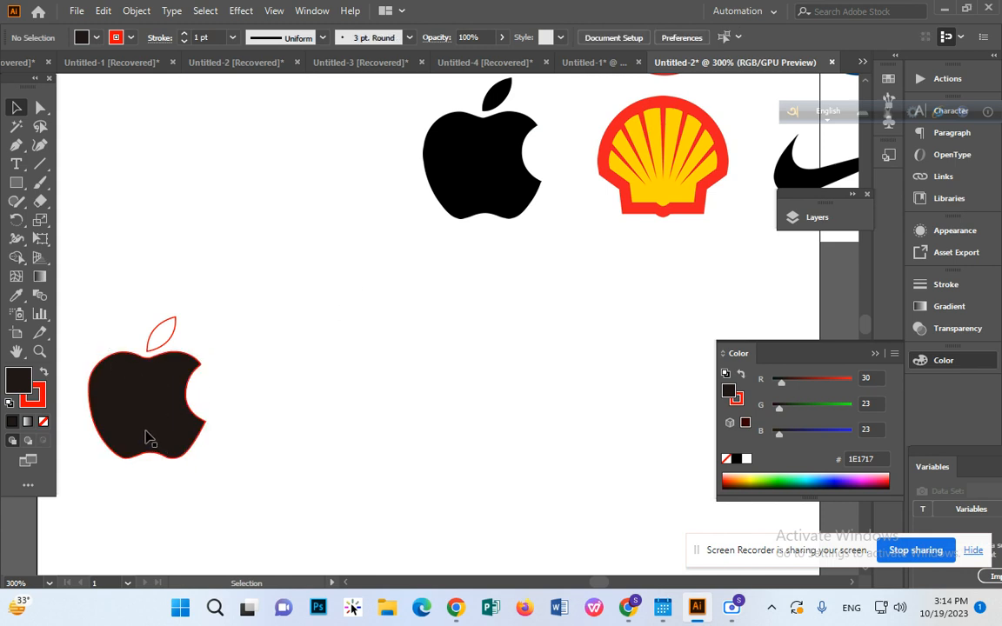
Remove the red stroke from the filled apple body and deselect it.
left_click(173, 448)
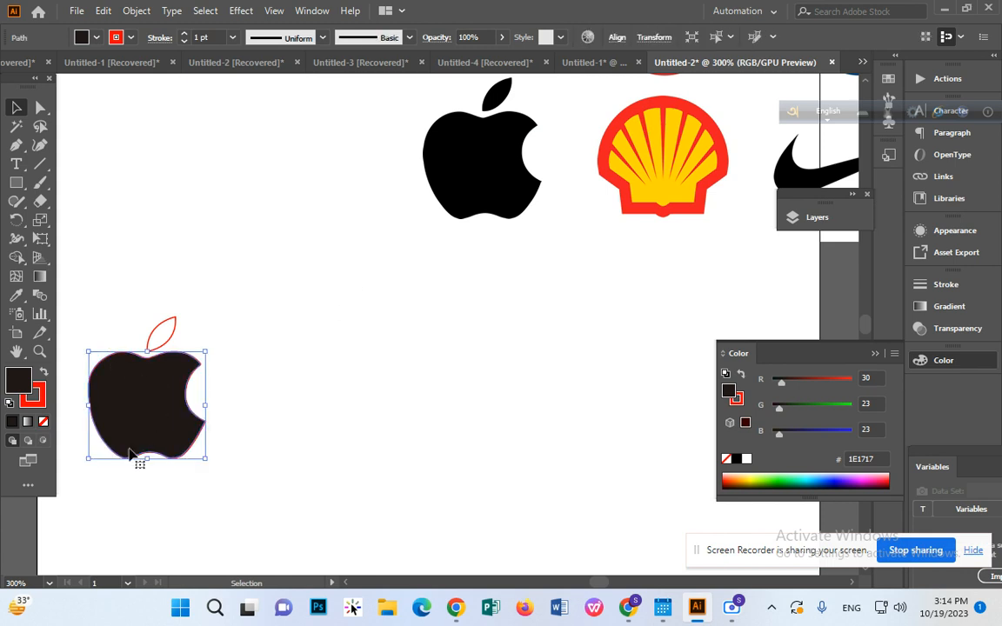
key("x")
left_click(44, 422)
left_click(213, 371)
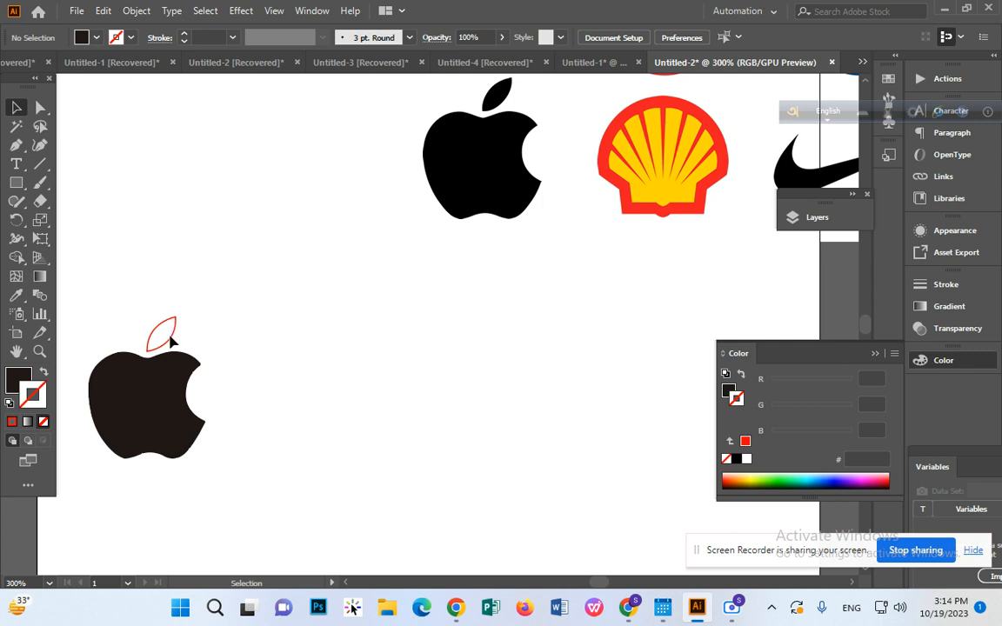
Fill the traced leaf outline with the near-black colour 020202, remove its red stroke and deselect it.
left_click(155, 313)
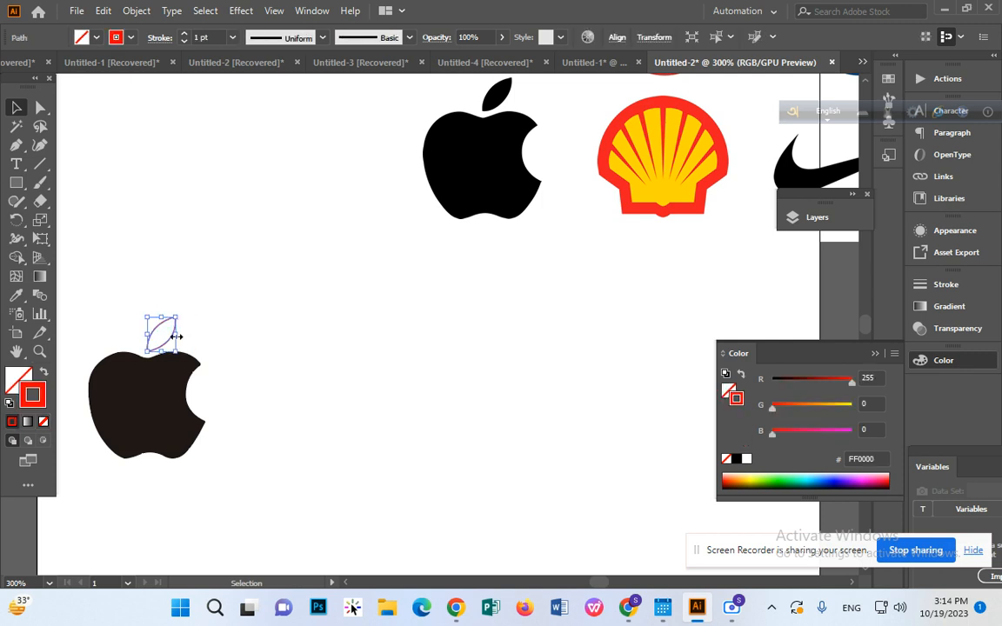
double_click(18, 378)
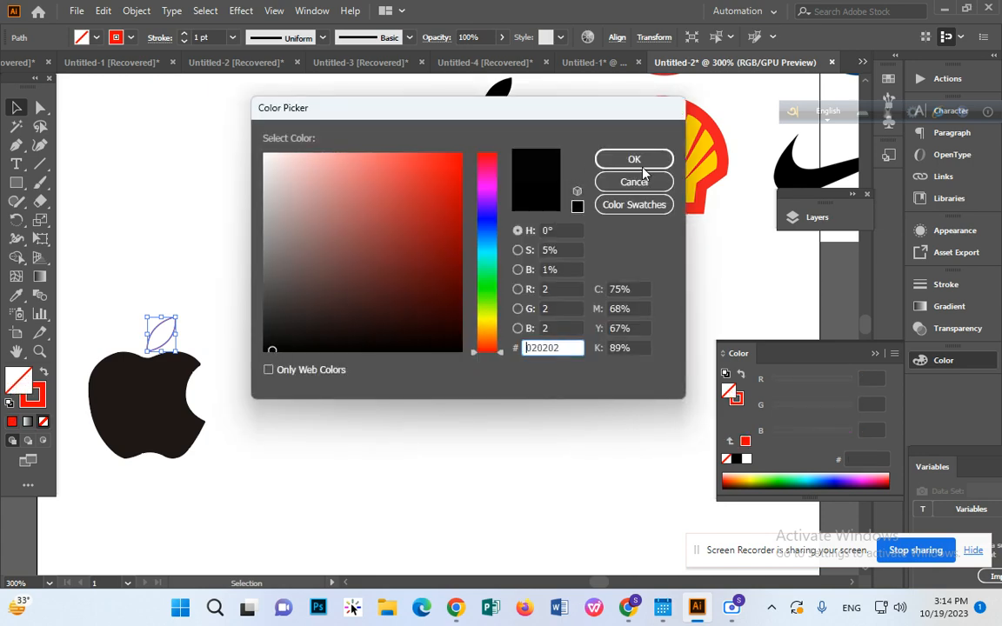
left_click(599, 155)
left_click(36, 392)
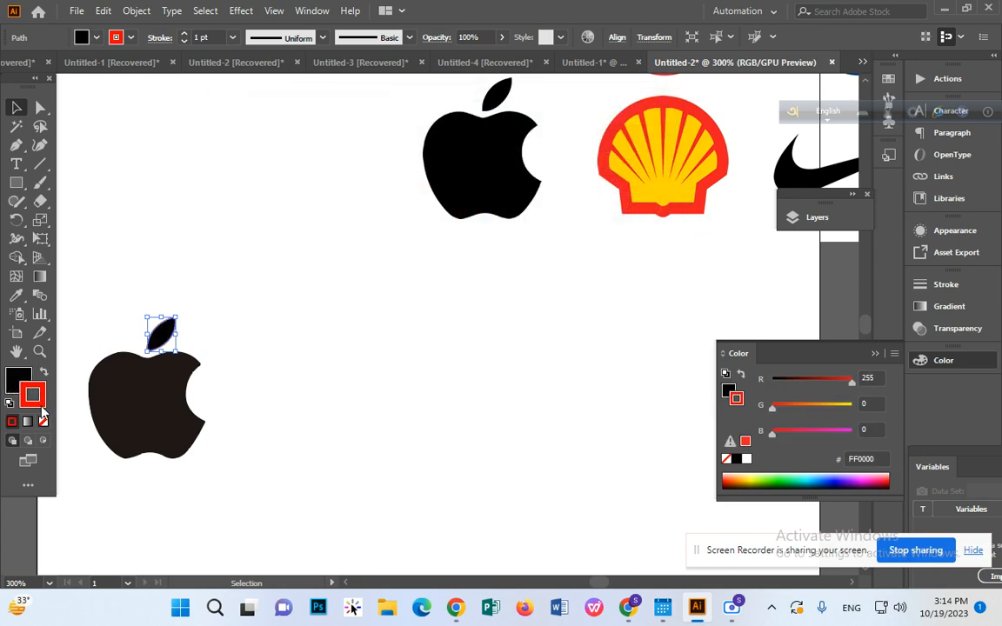
left_click(44, 423)
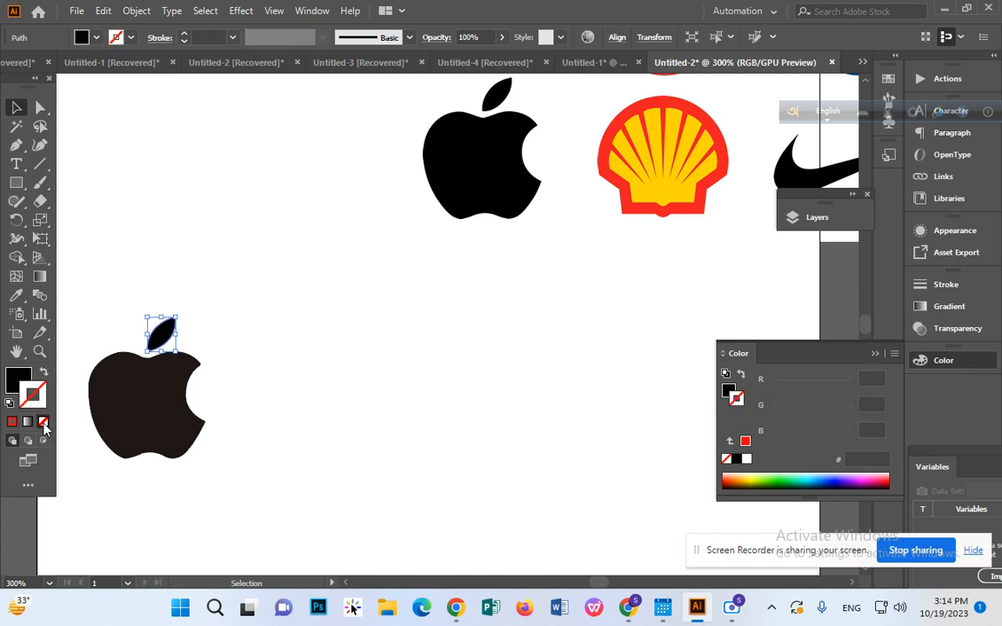
left_click(258, 276)
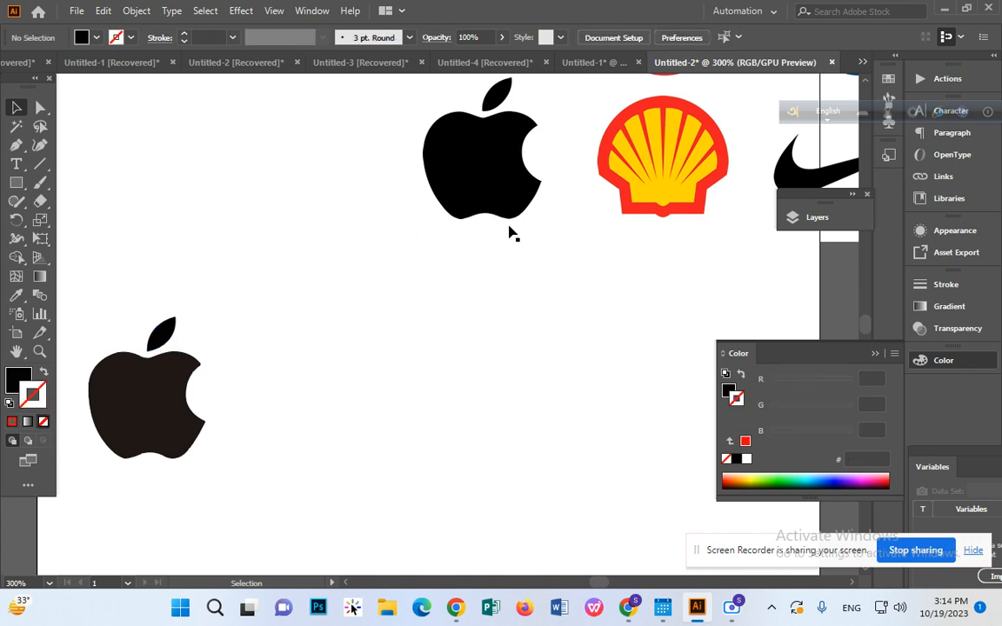
Move the traced apple body and leaf together up beside the reference apple for comparison, and leave nothing selected.
scroll(554, 206, "up", 1)
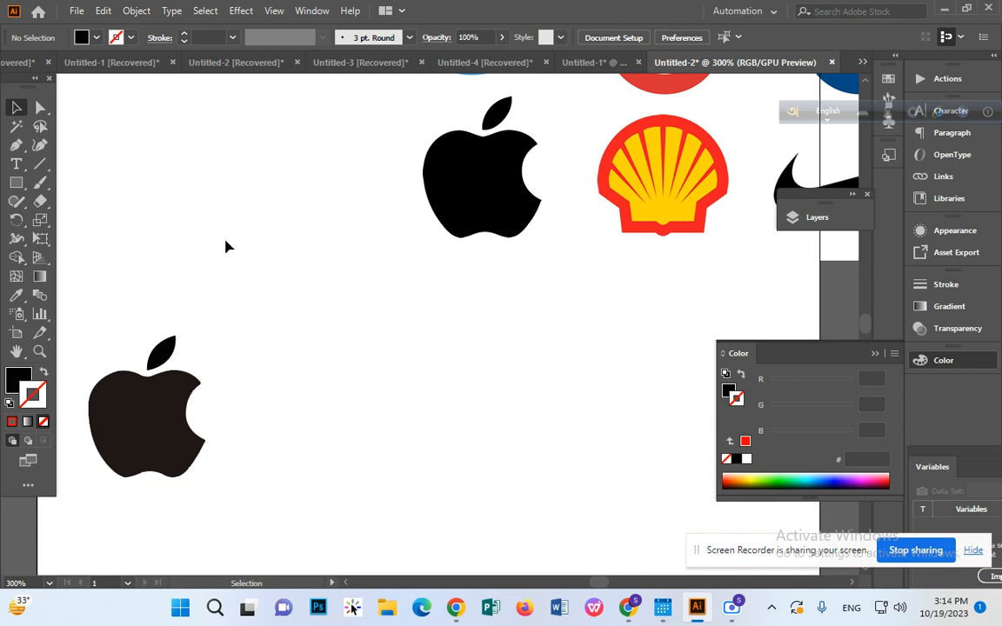
left_click_drag(198, 235, 137, 496)
left_click_drag(145, 455, 310, 215)
left_click(374, 290)
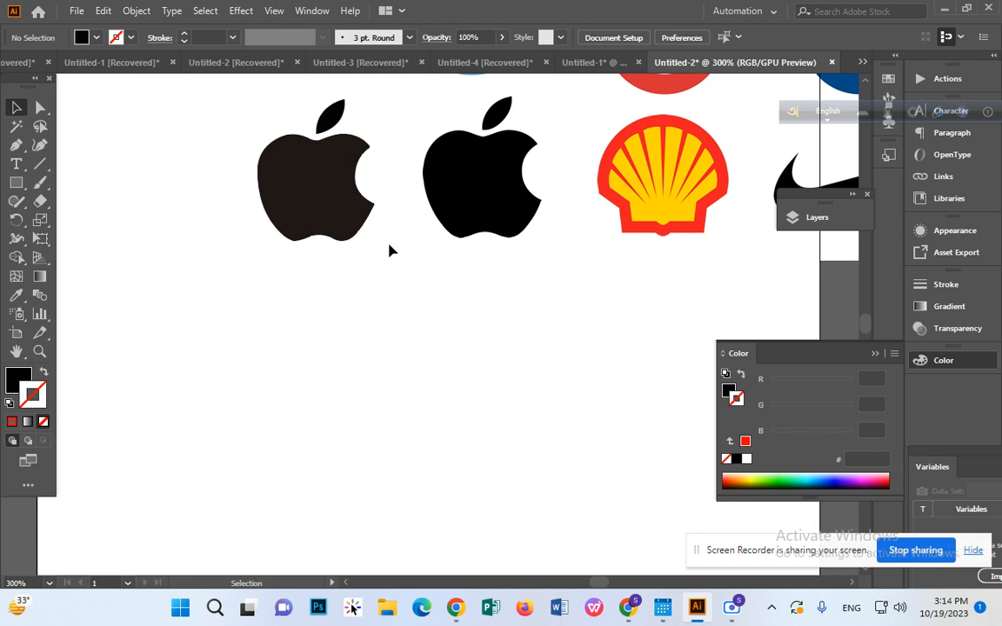
left_click(499, 193)
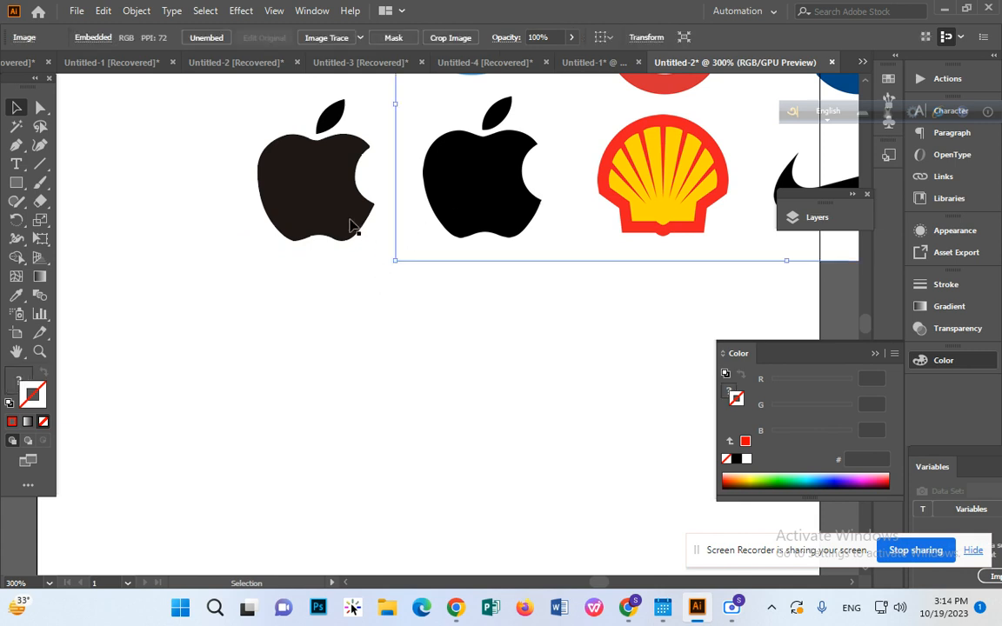
left_click(366, 291)
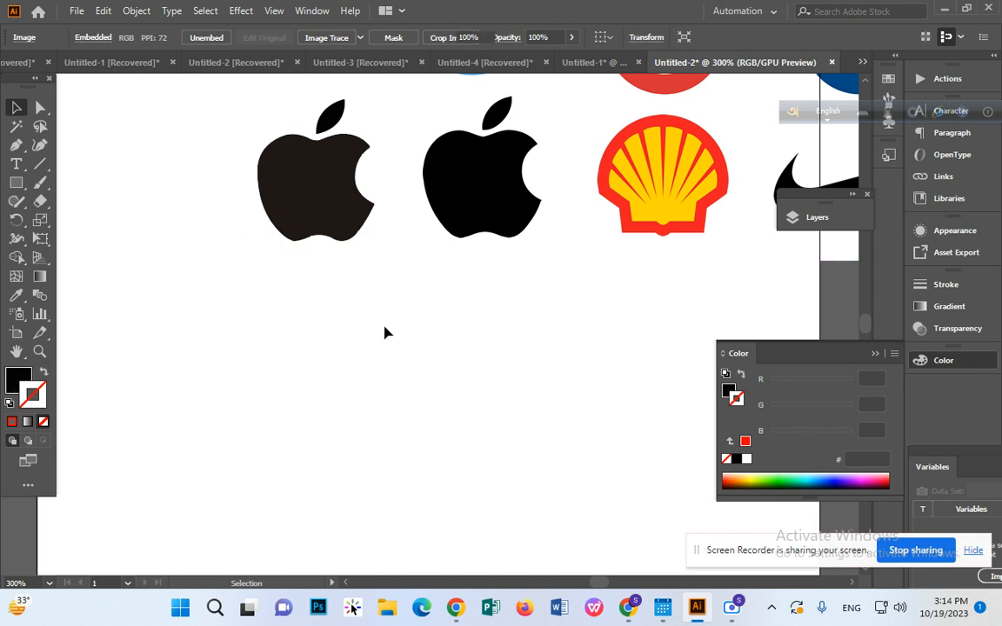
Draw a closed curved shape about 261 by 171 px with the Pen tool in the empty area below the apples.
left_click(18, 146)
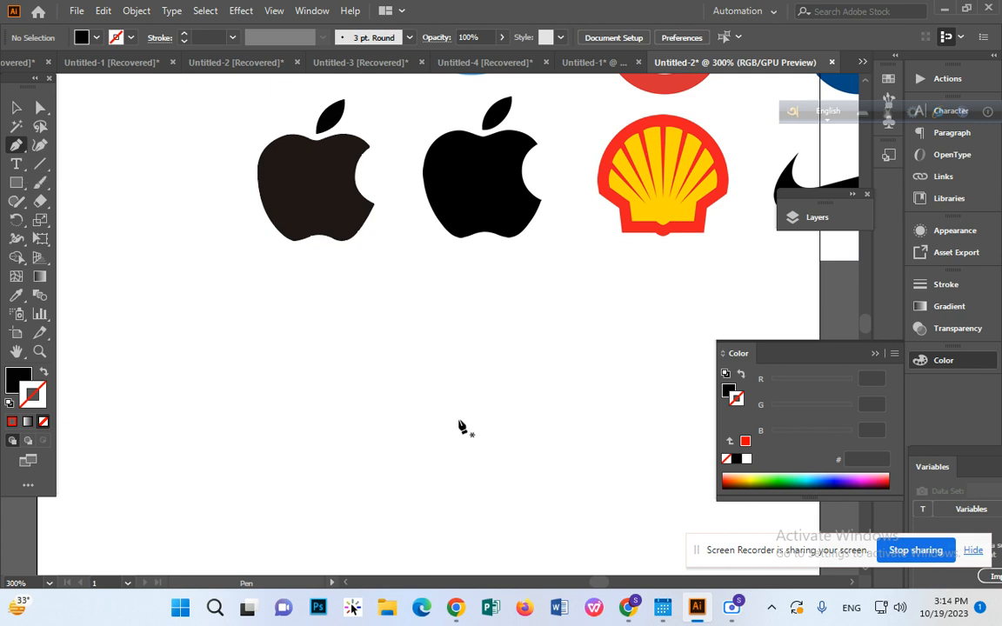
left_click(348, 427)
left_click_drag(531, 335, 627, 461)
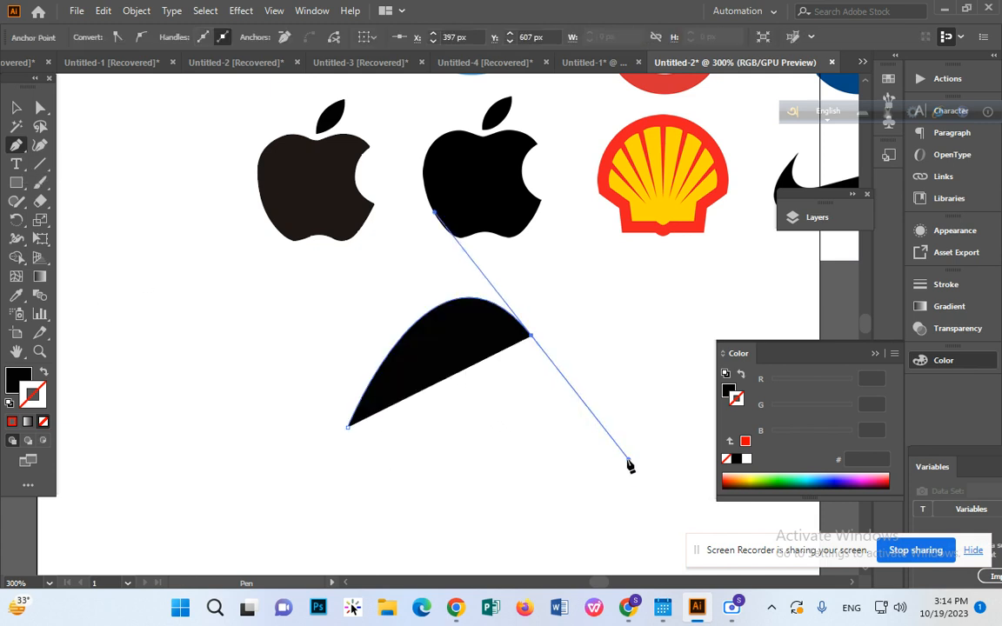
left_click(348, 428)
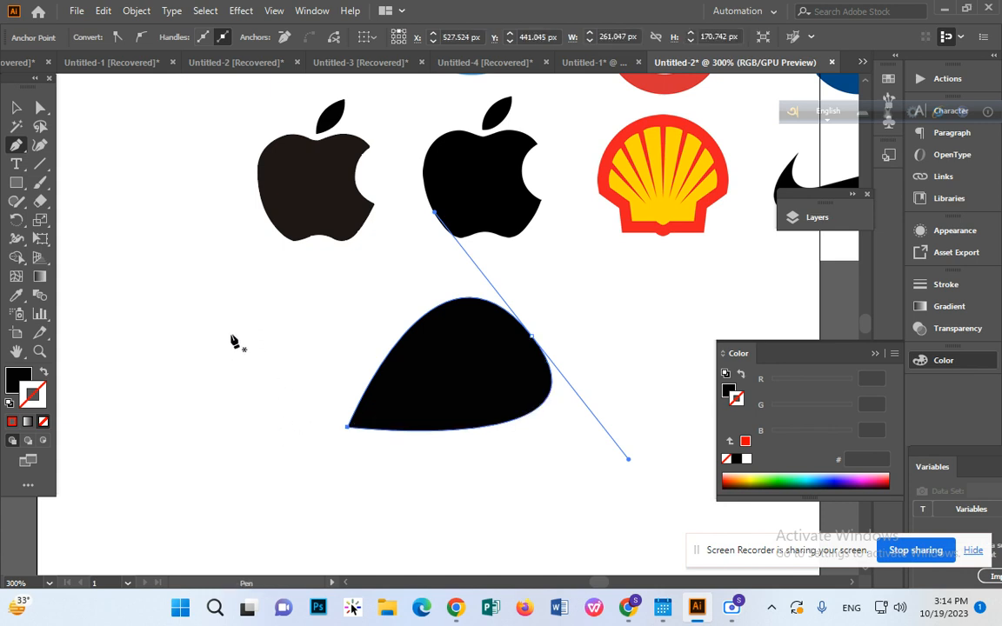
Draw a second closed curved shape with the Pen tool on the left, meeting the first shape at its pointed corner.
left_click(202, 299)
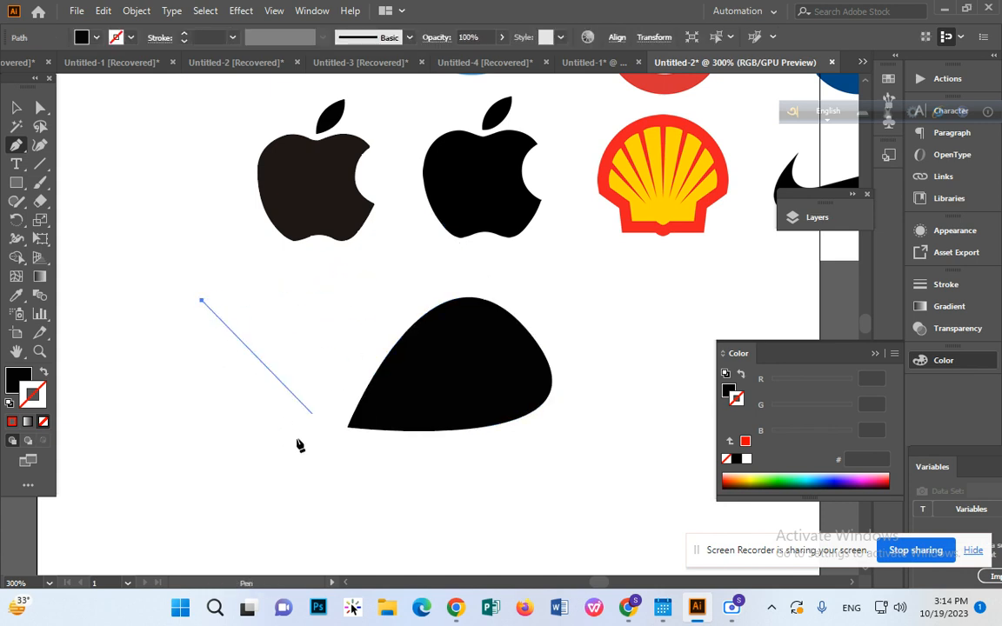
left_click_drag(148, 428, 263, 520)
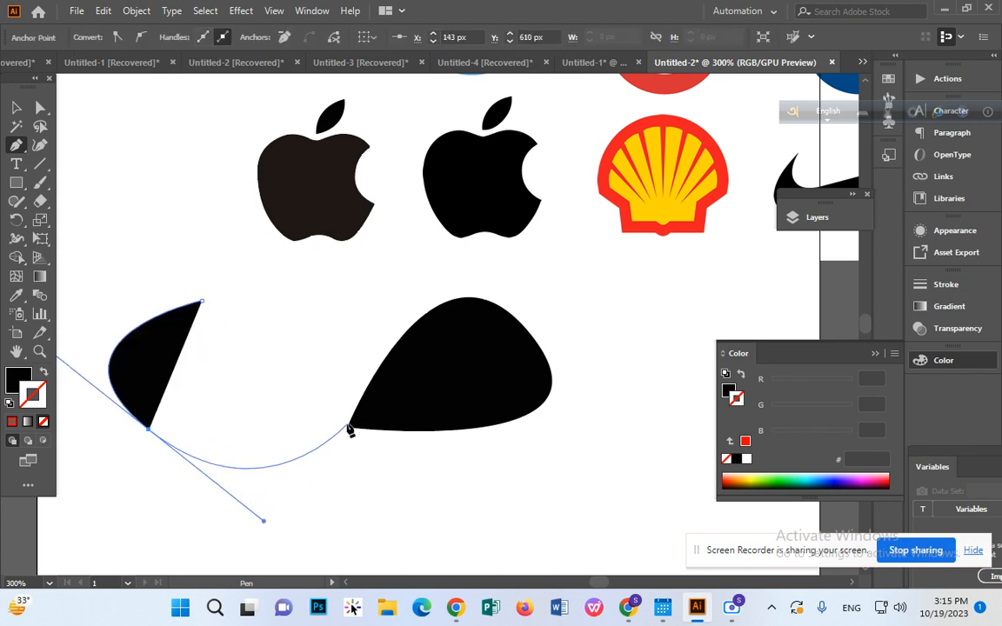
left_click_drag(347, 426, 324, 368)
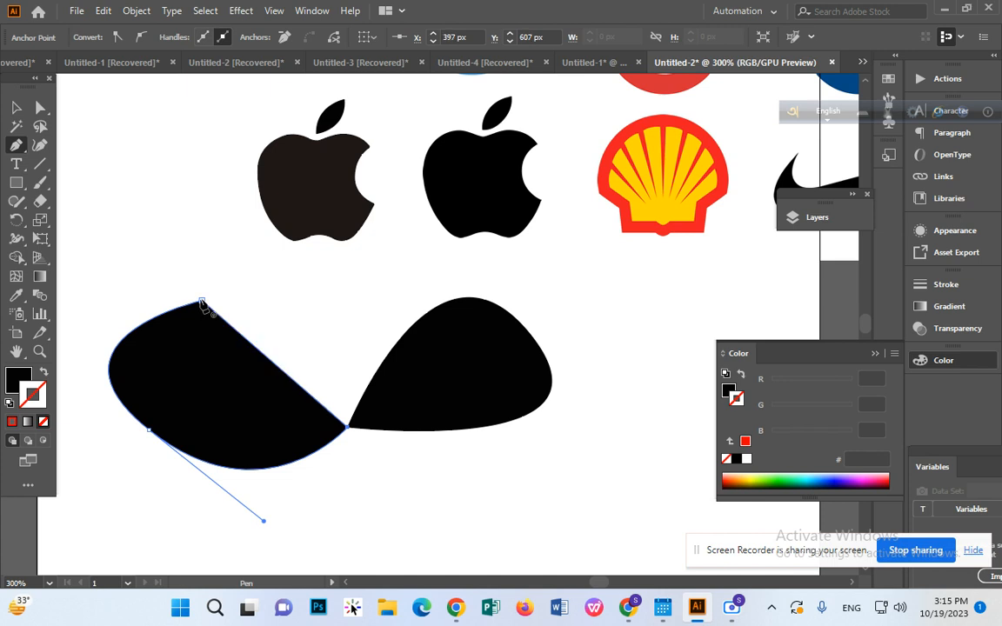
left_click_drag(202, 299, 85, 318)
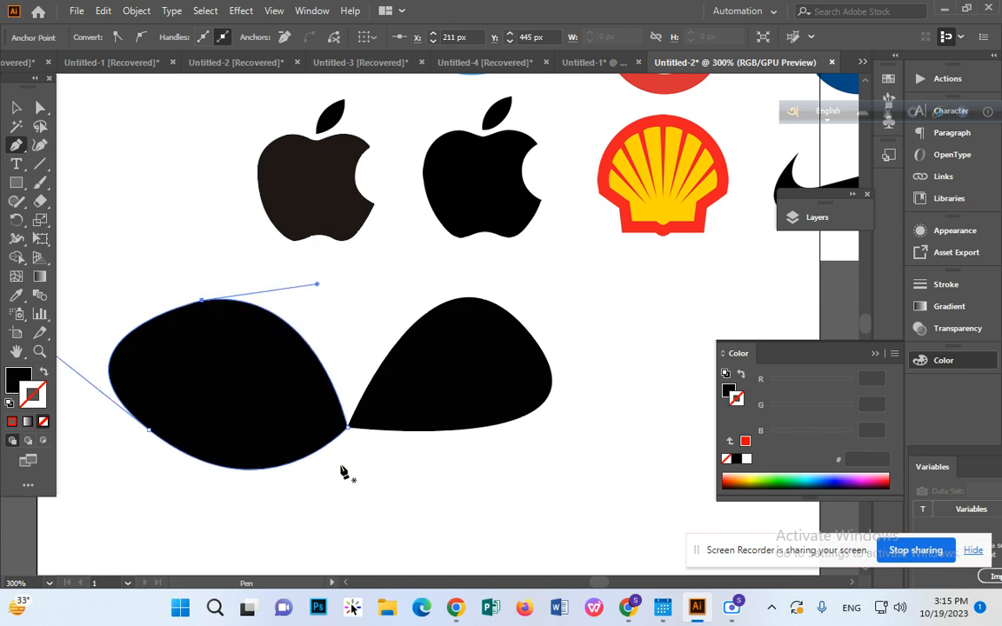
left_click(15, 107)
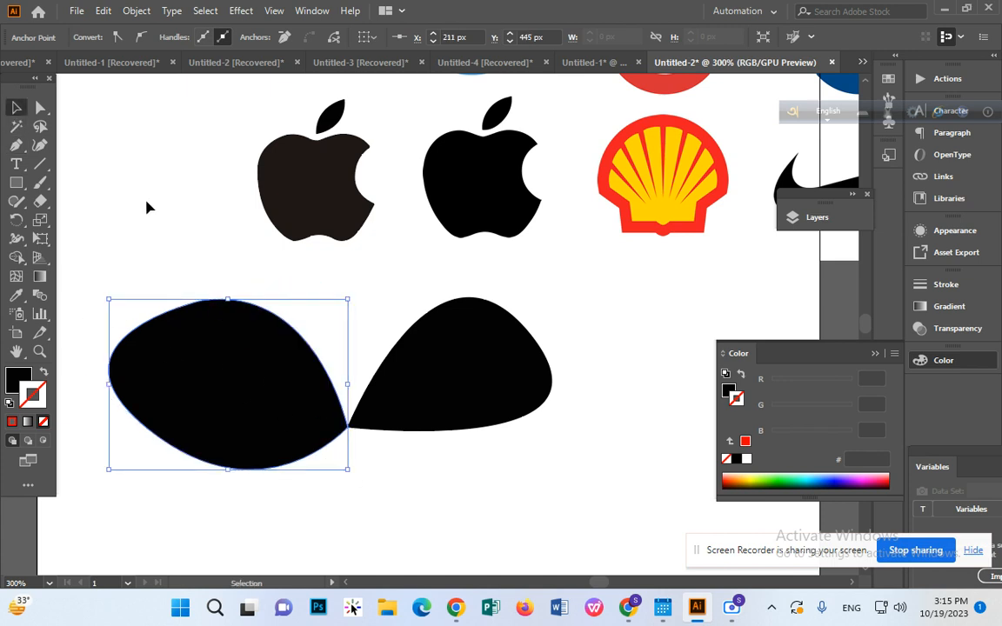
left_click(236, 486)
Fill the left curved shape with the dark purple 470366 and deselect it.
left_click(254, 393)
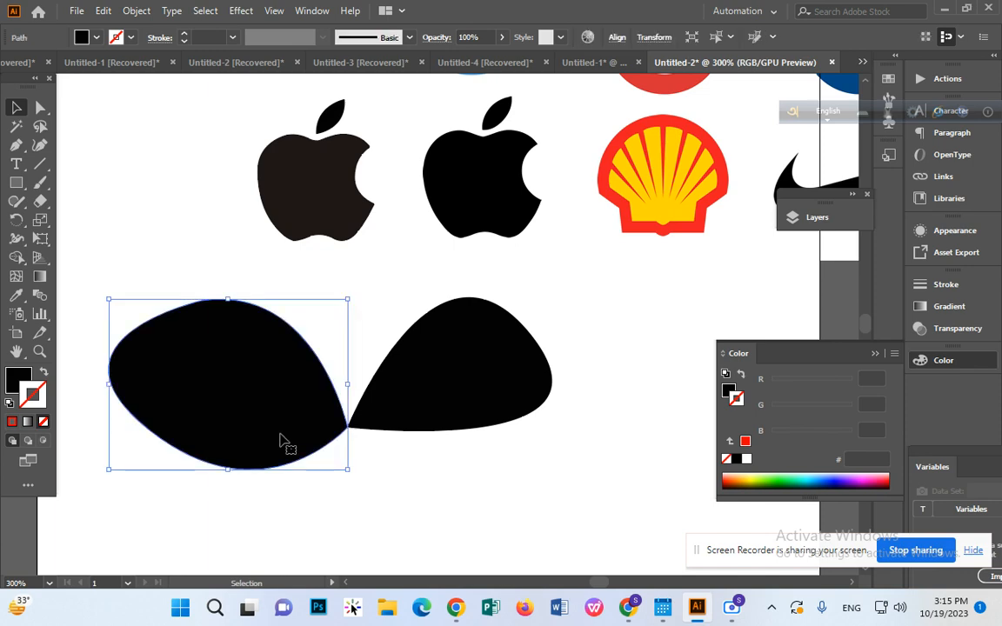
double_click(19, 381)
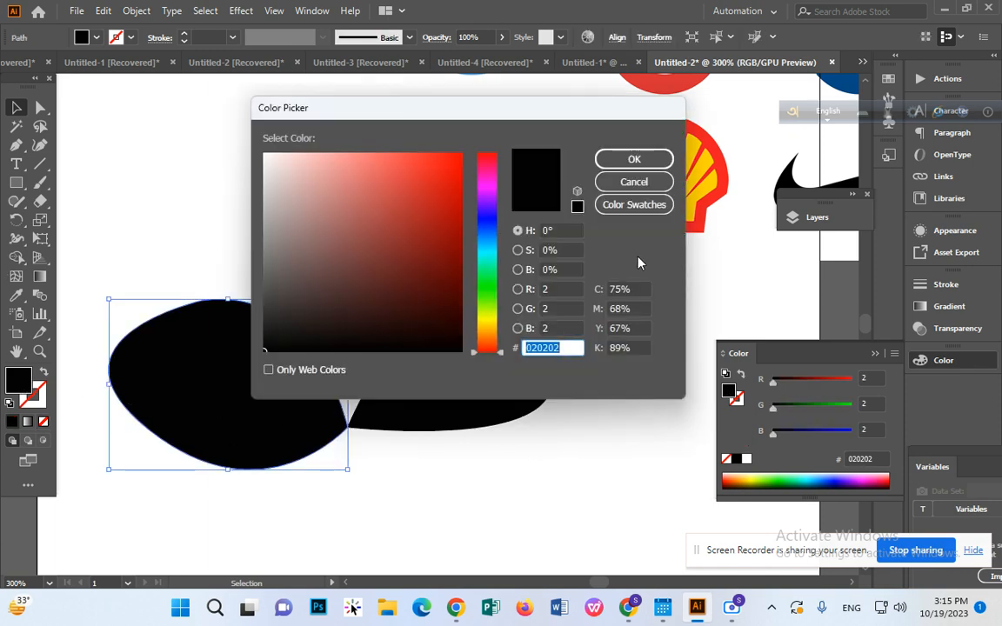
left_click(494, 209)
mouse_move(500, 208)
left_mouse_down()
mouse_move(487, 215)
mouse_move(501, 199)
left_mouse_up()
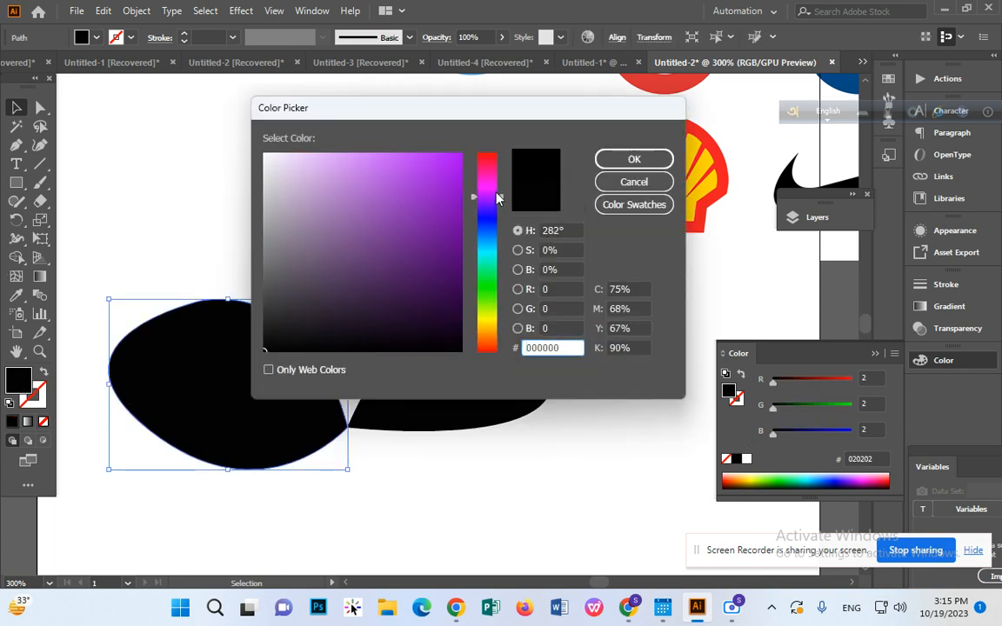
left_click(456, 272)
left_click(634, 160)
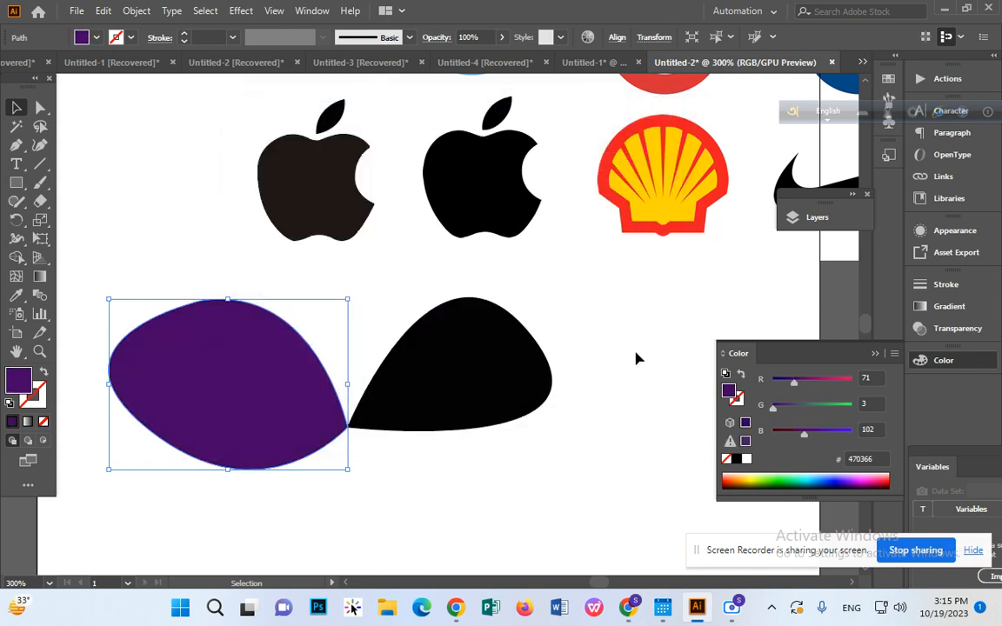
left_click(638, 355)
Copy the left shape's purple fill onto the black curved shape on the right with the Eyedropper tool.
left_click(435, 364)
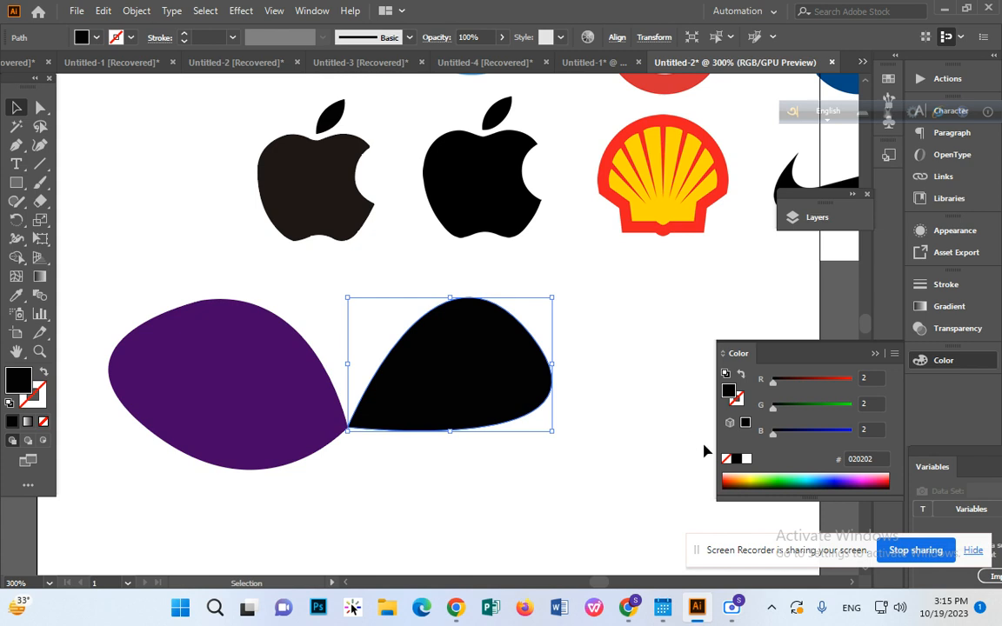
left_click(638, 428)
left_click(269, 411)
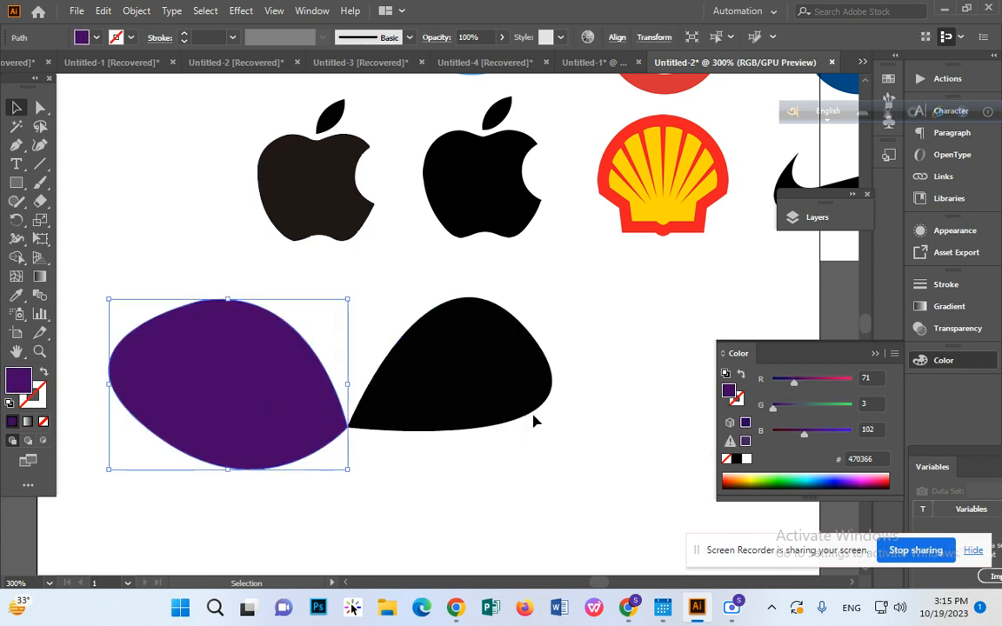
left_click(534, 419)
left_click(16, 295)
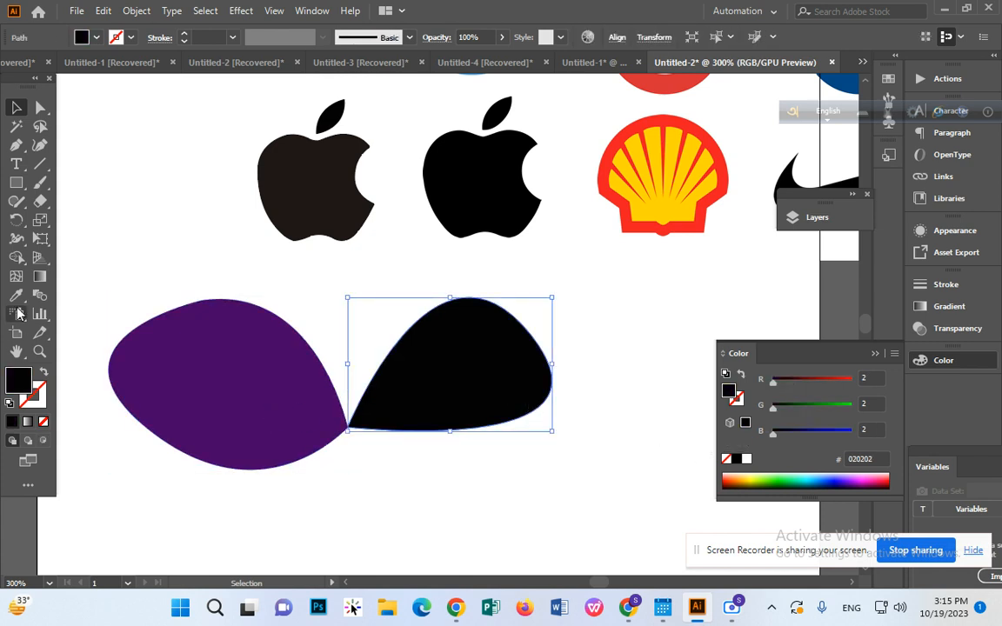
left_click(182, 375)
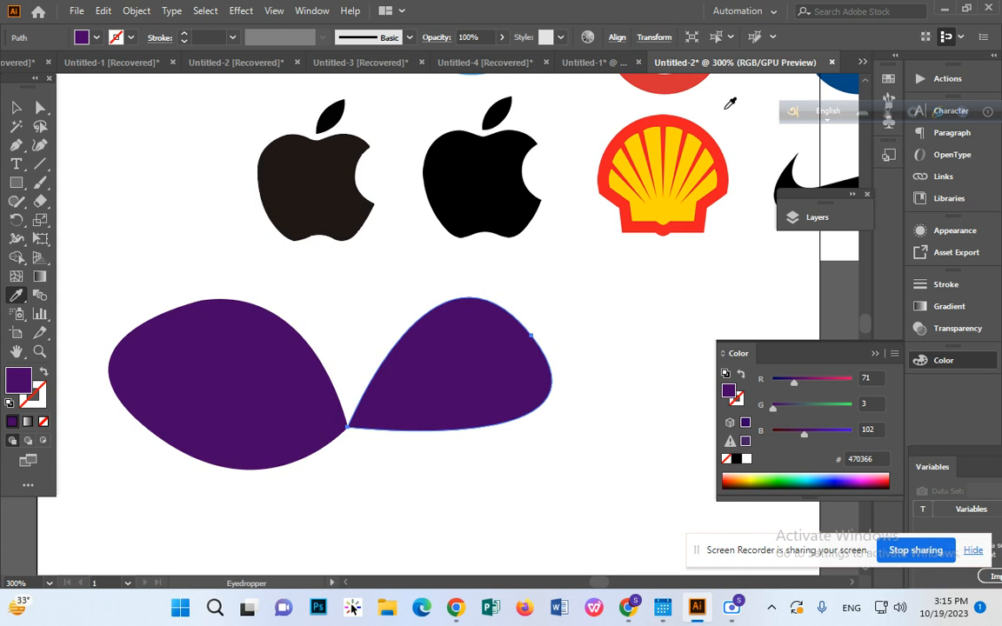
Try the Shell logo's red and yellow and the reference apple's black as the right curved shape's fill, sampled with the Eyedropper.
left_click(701, 133)
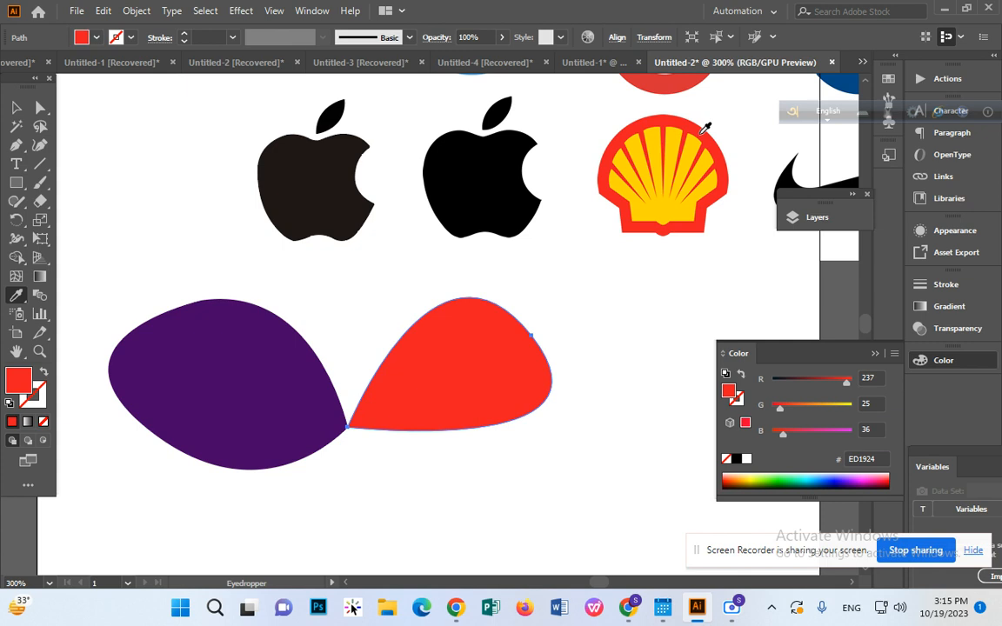
left_click(707, 167)
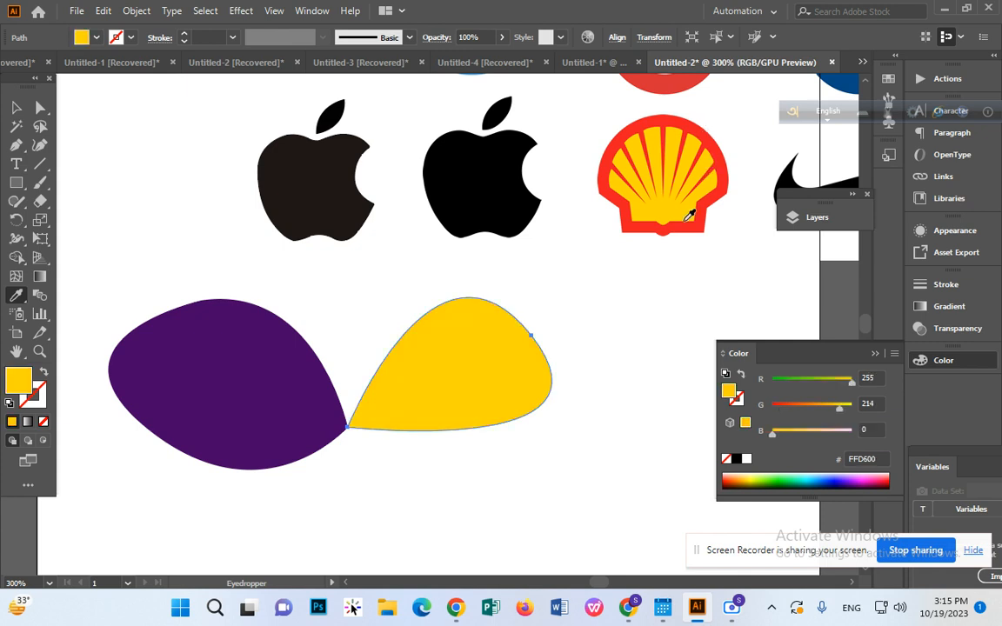
left_click(485, 181)
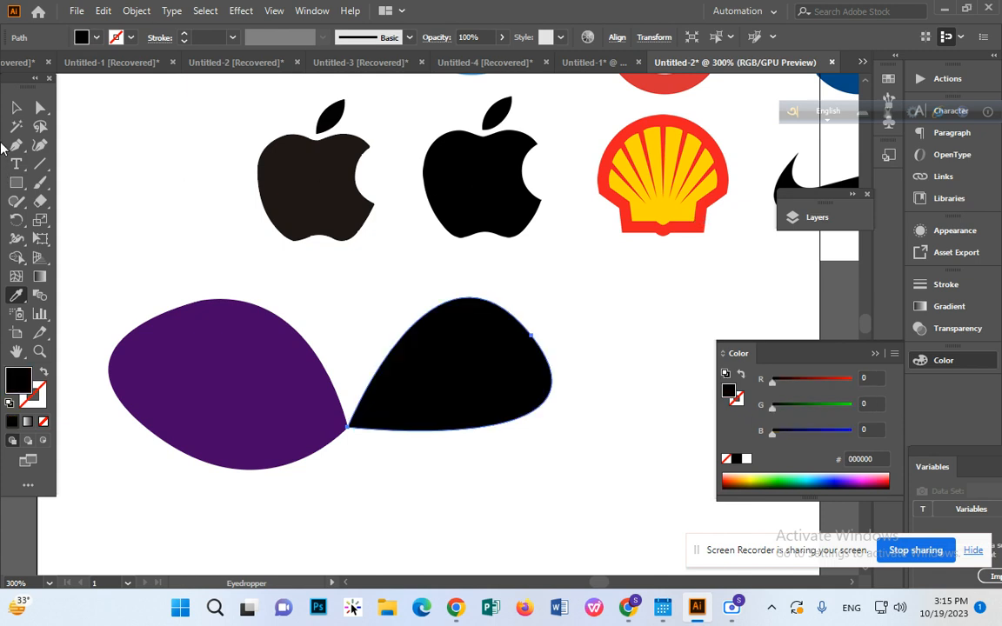
Restore the right curved shape's purple fill by sampling the left shape, and deselect it.
left_click(270, 361)
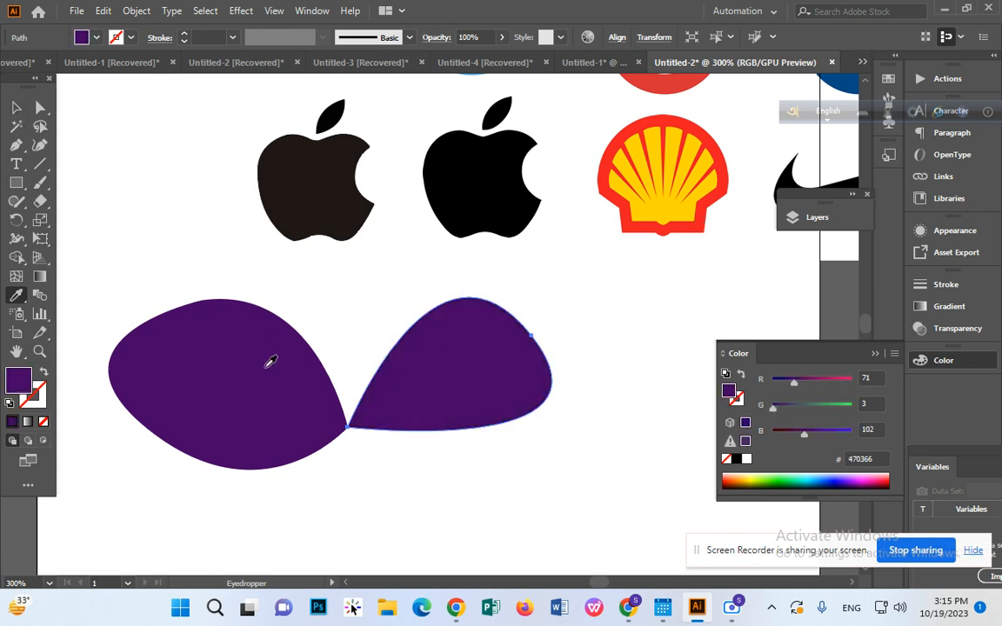
left_click(18, 108)
left_click(135, 159)
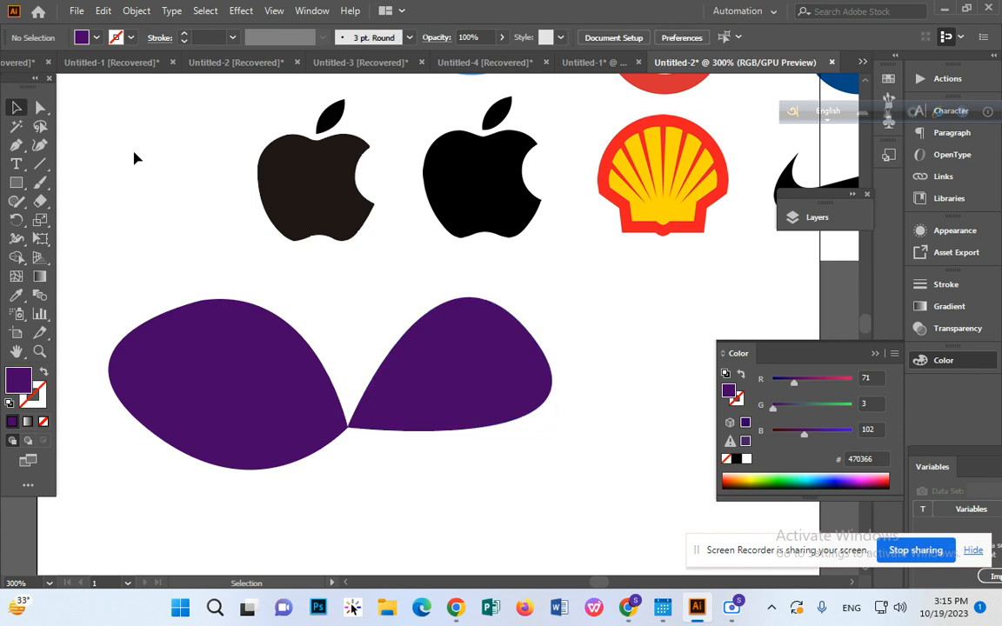
Match the traced leaf's fill to the traced apple body's dark colour with the Eyedropper tool, and deselect the leaf.
left_click(339, 118)
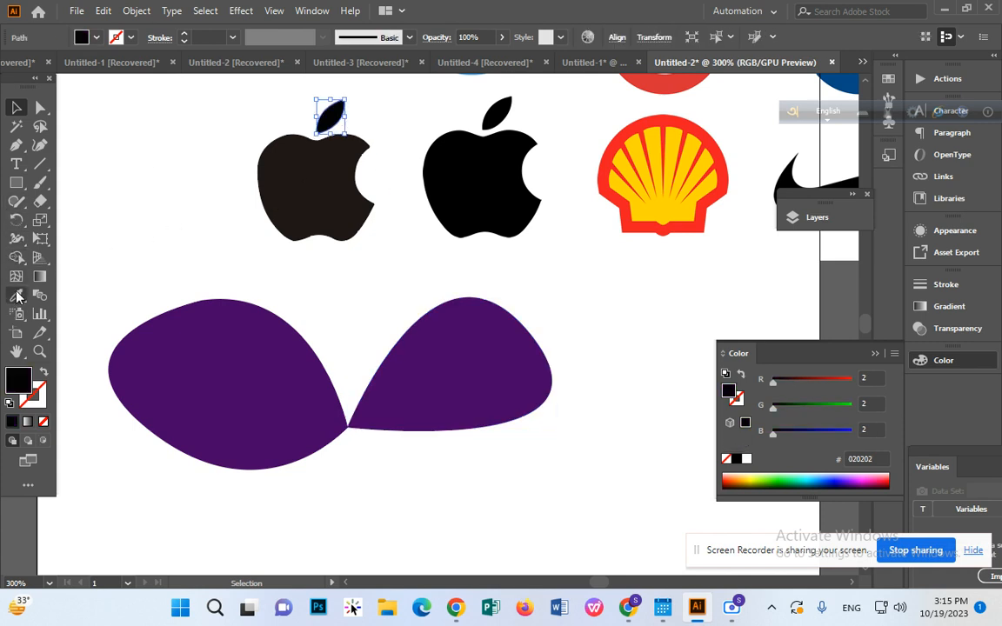
left_click(15, 295)
left_click(345, 178)
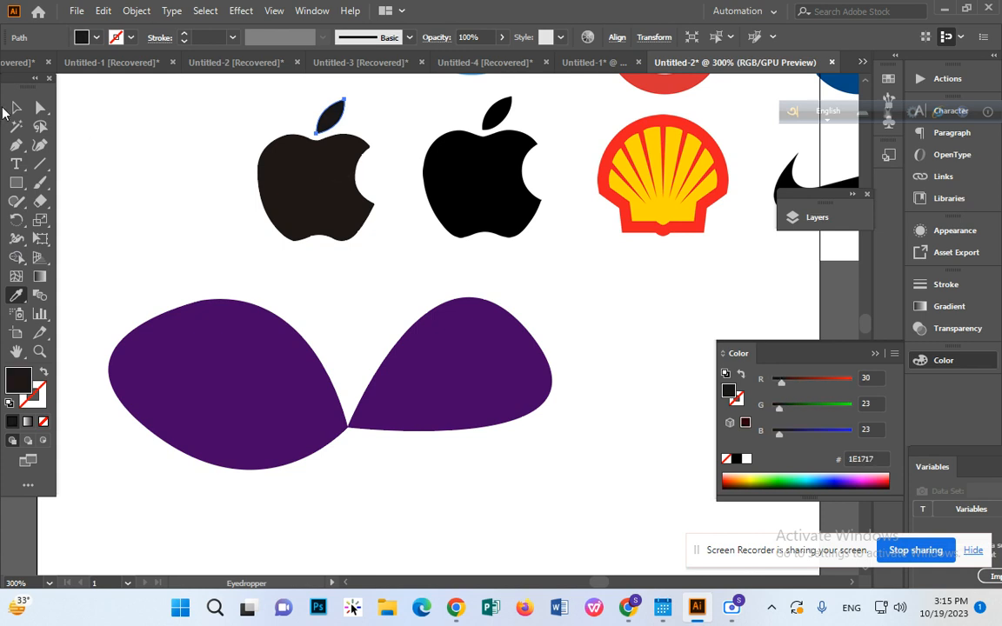
left_click(15, 107)
left_click(145, 144)
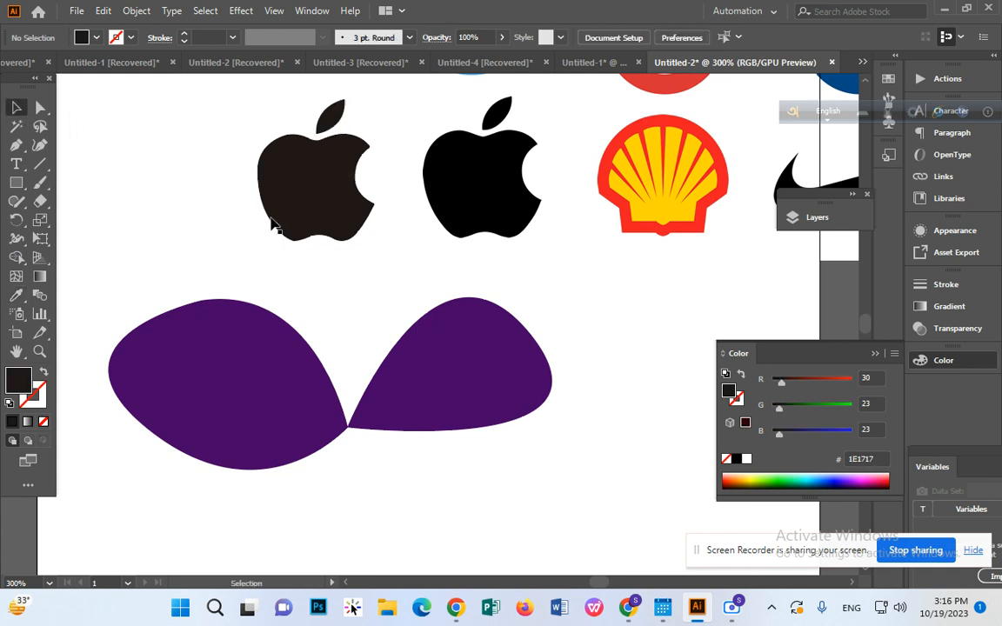
scroll(291, 252, "up", 1)
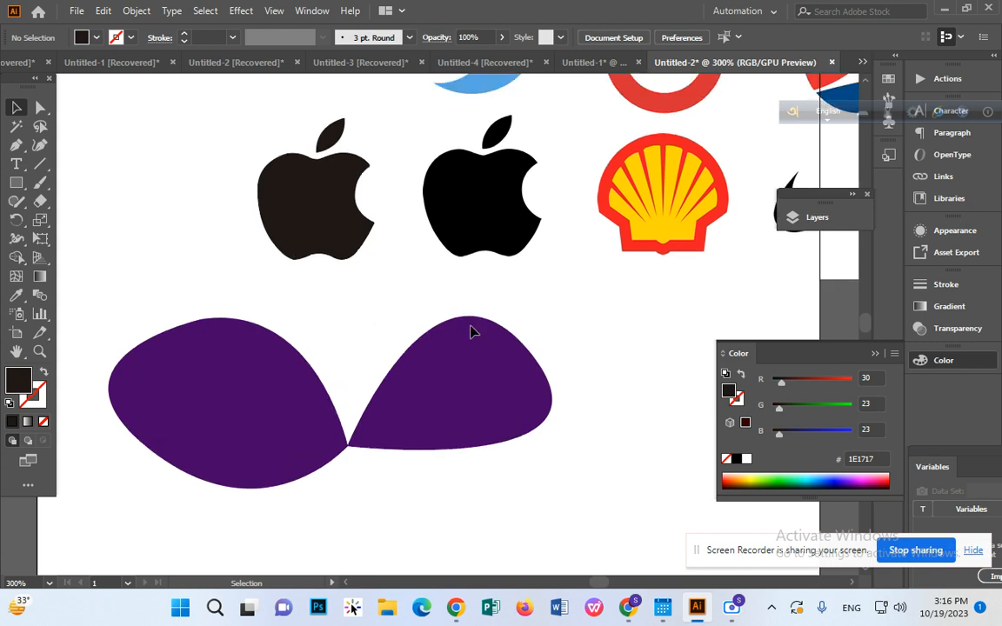
left_click_drag(859, 555, 644, 535)
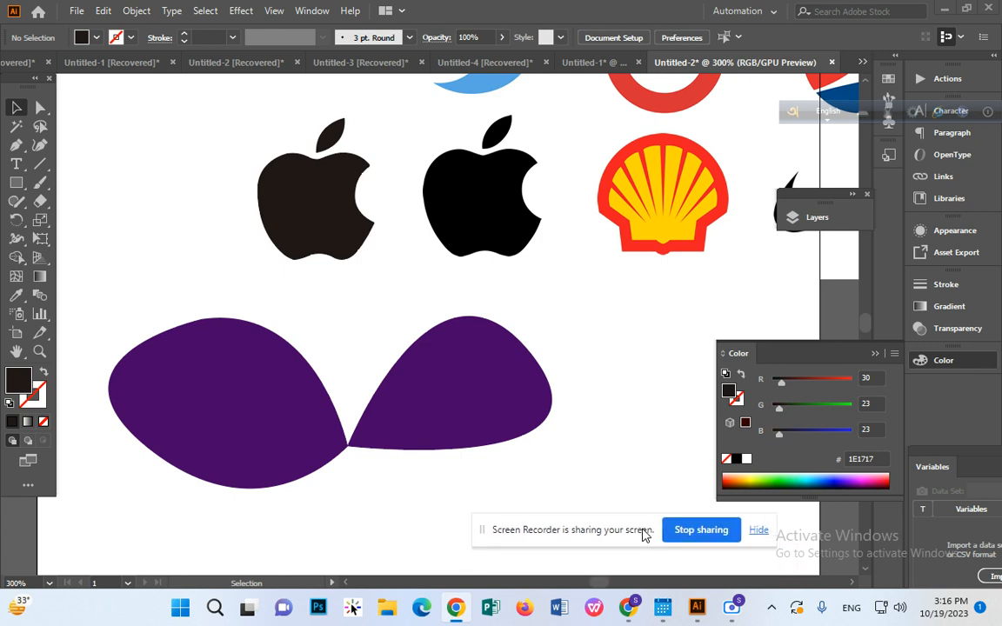